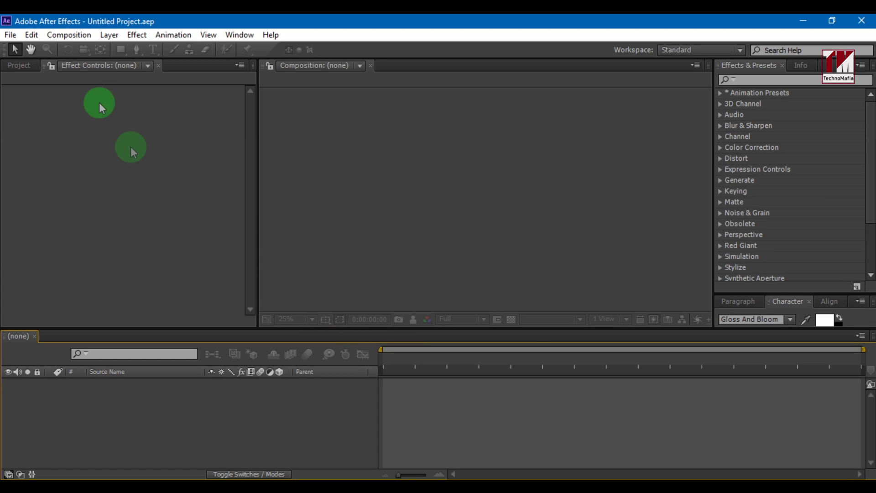
# Step: Create the 1920×1080, 29.97 fps, 10-second composition 'animation' and import the adidas image
pyautogui.click(70, 35)
pyautogui.click(78, 50)
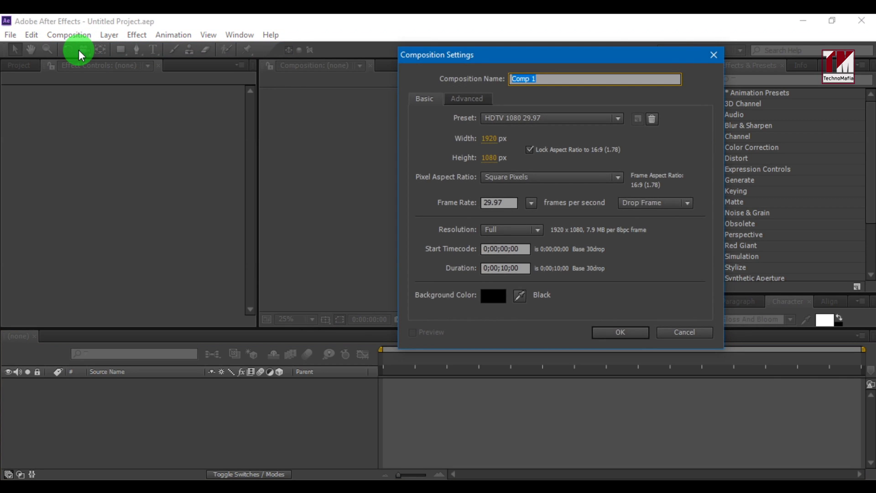
pyautogui.write('animation')
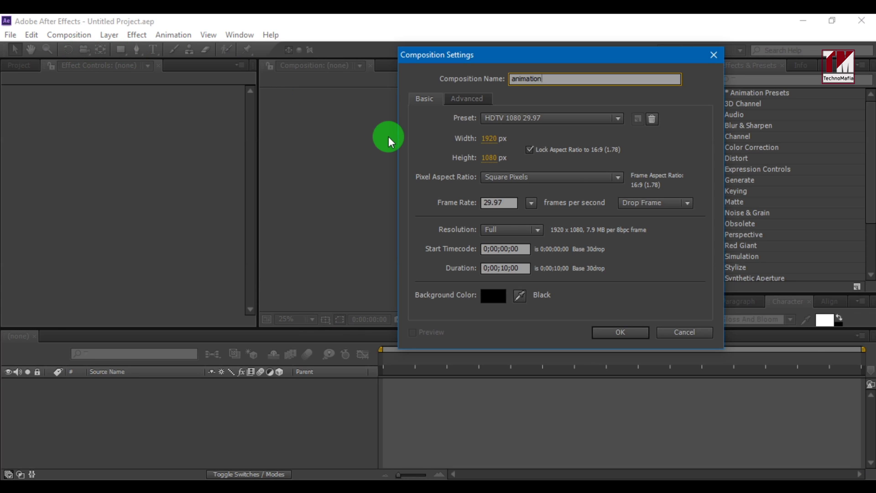
pyautogui.press('Return')
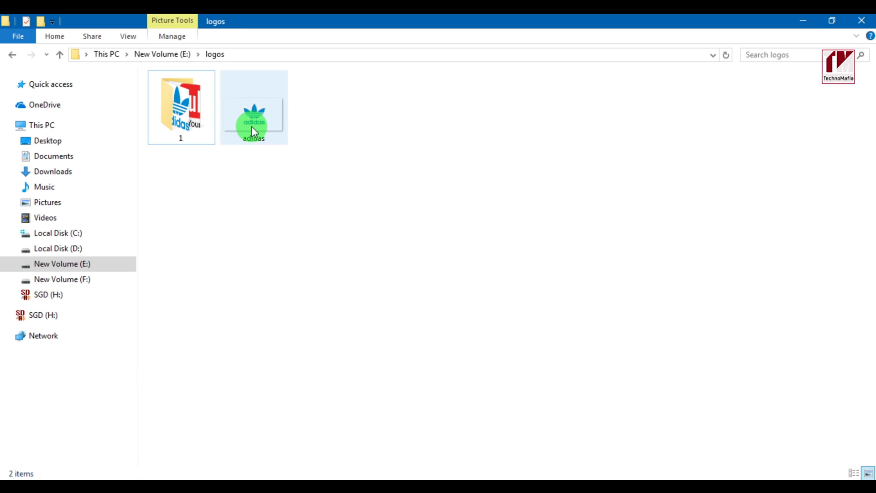
pyautogui.click(251, 126)
pyautogui.moveTo(252, 126)
pyautogui.mouseDown()
pyautogui.moveTo(266, 475)
pyautogui.moveTo(89, 205)
pyautogui.mouseUp()
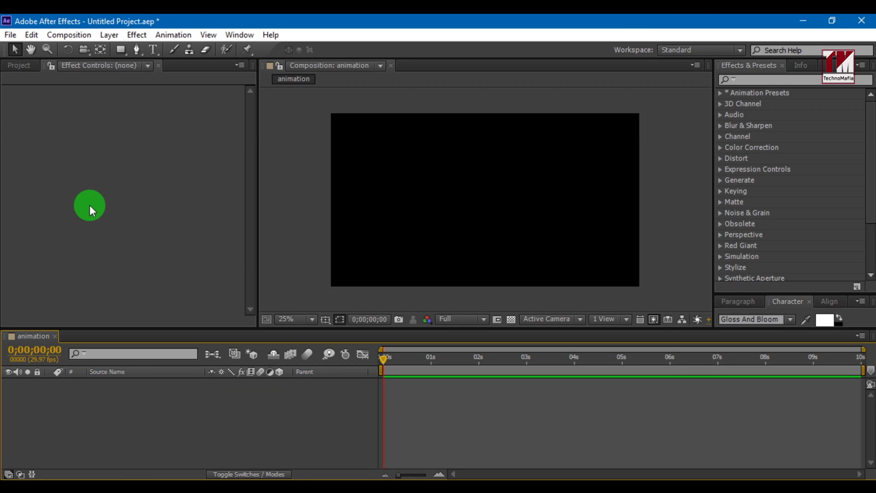
# Step: Add adidas.png to the animation timeline and pre-compose it as 'logo'
pyautogui.click(11, 65)
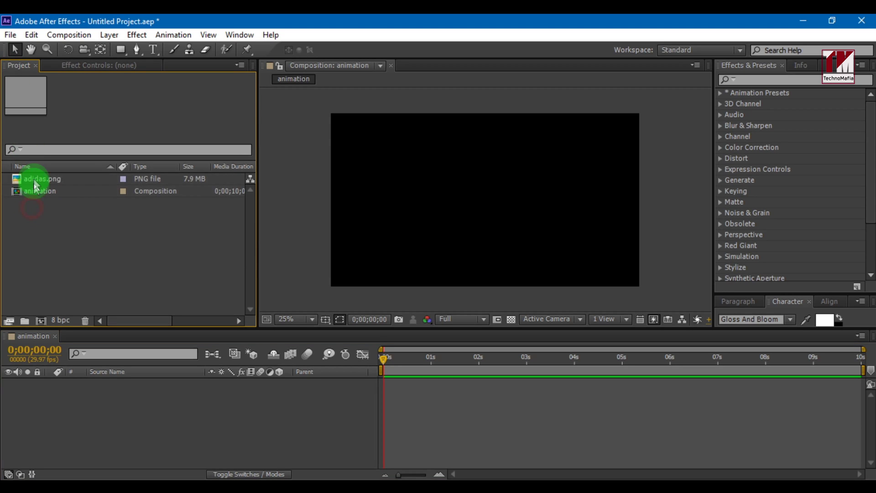
pyautogui.click(35, 181)
pyautogui.moveTo(35, 182); pyautogui.dragTo(116, 393)
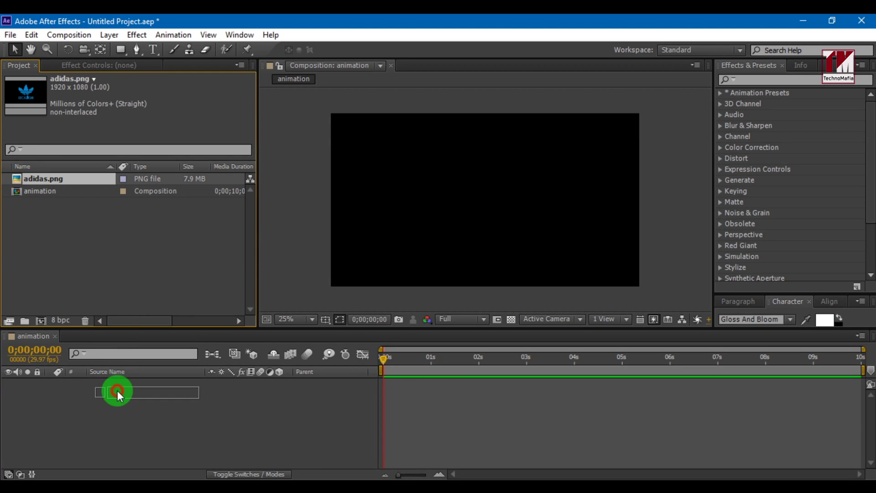
pyautogui.rightClick(114, 385)
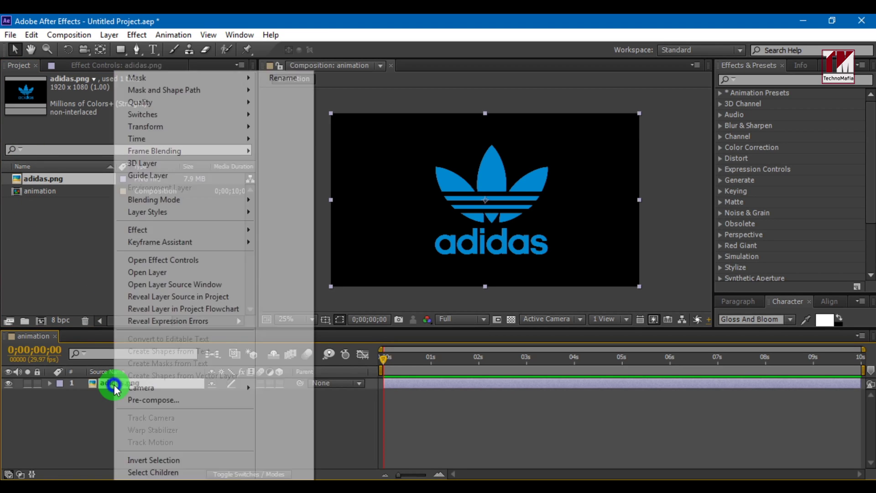
pyautogui.click(133, 397)
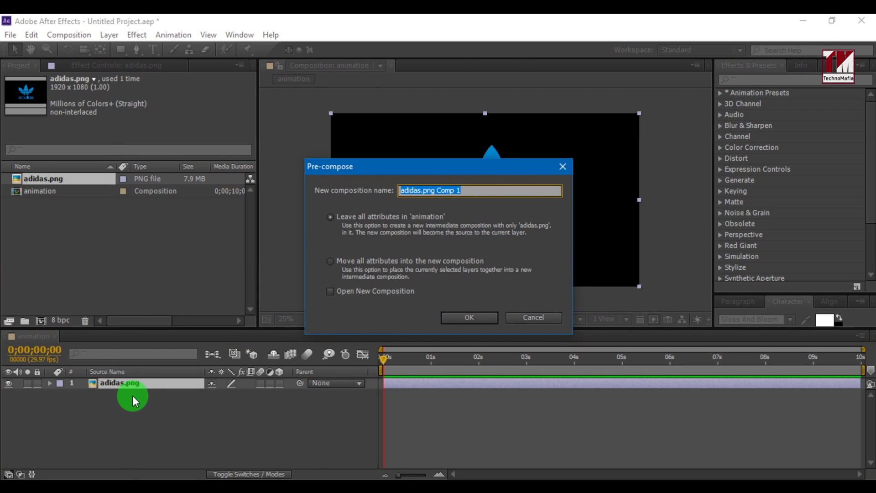
pyautogui.write('b')
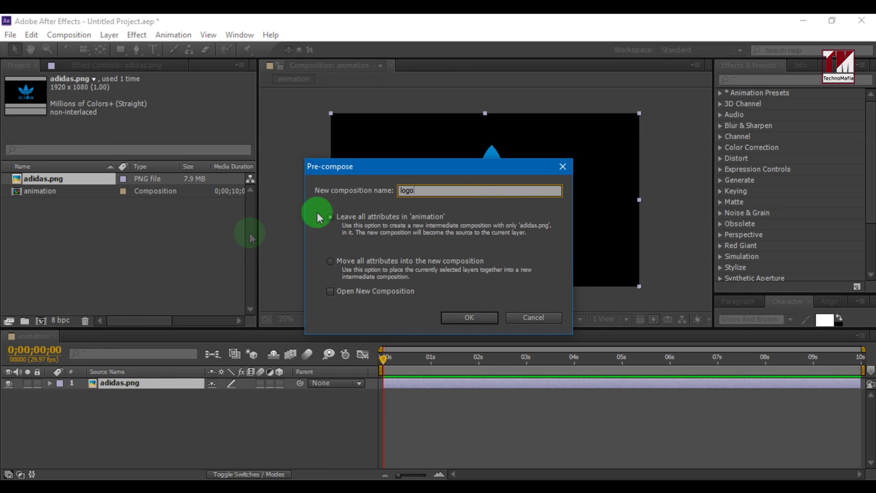
pyautogui.click(458, 315)
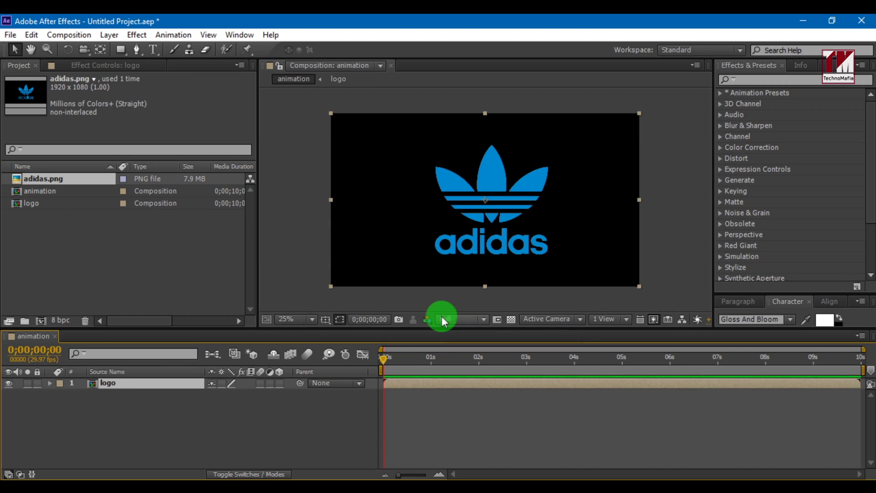
# Step: Pre-compose the logo layer again as 'logo_reveal' and open that composition
pyautogui.rightClick(122, 386)
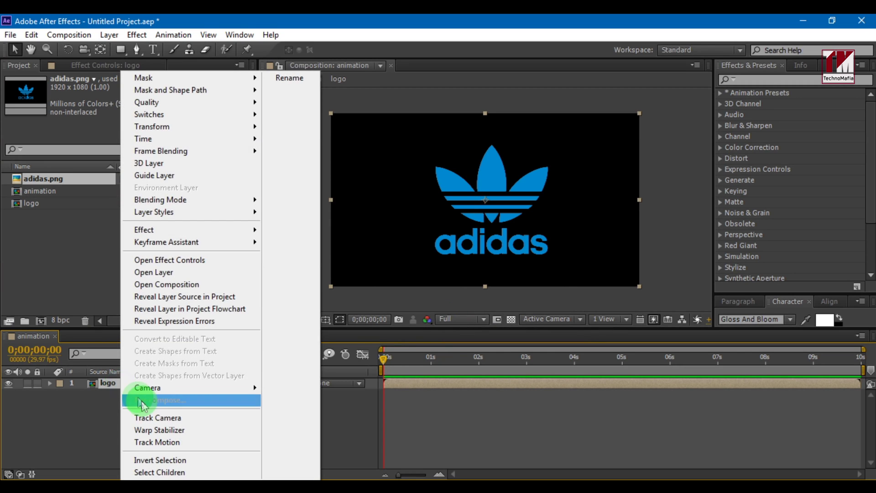
pyautogui.click(145, 401)
pyautogui.write('logo_reveal')
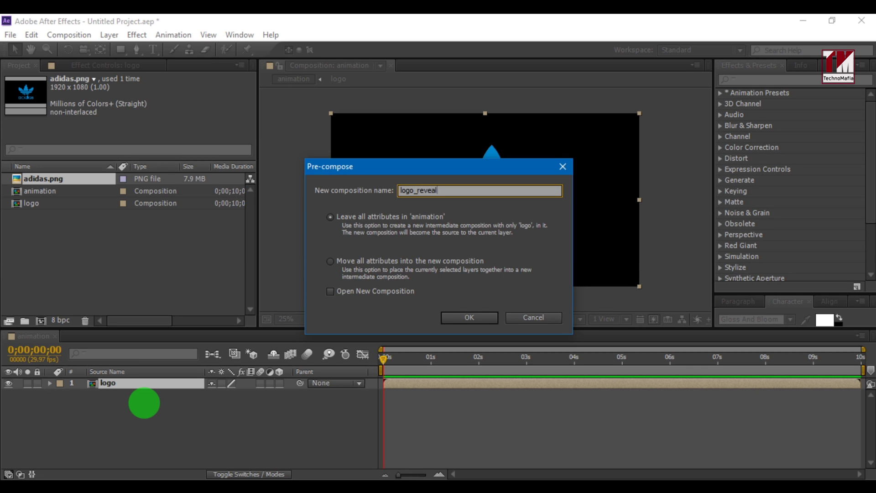
pyautogui.press('Return')
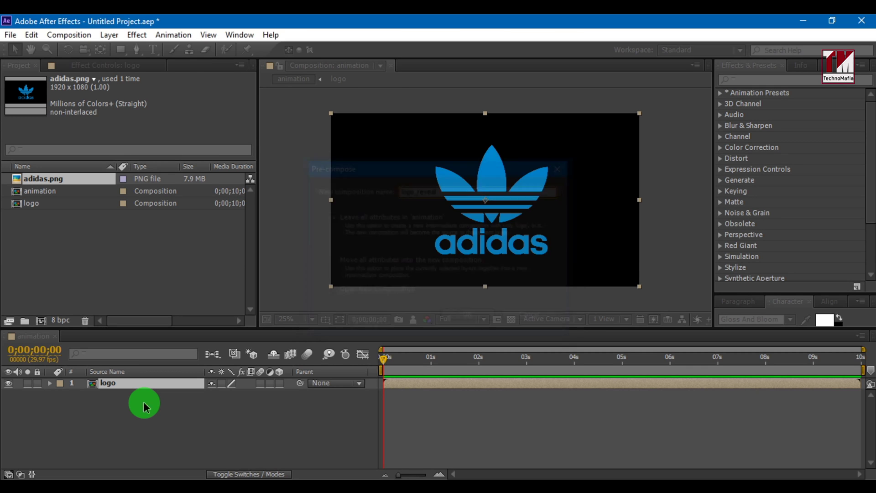
pyautogui.doubleClick(125, 387)
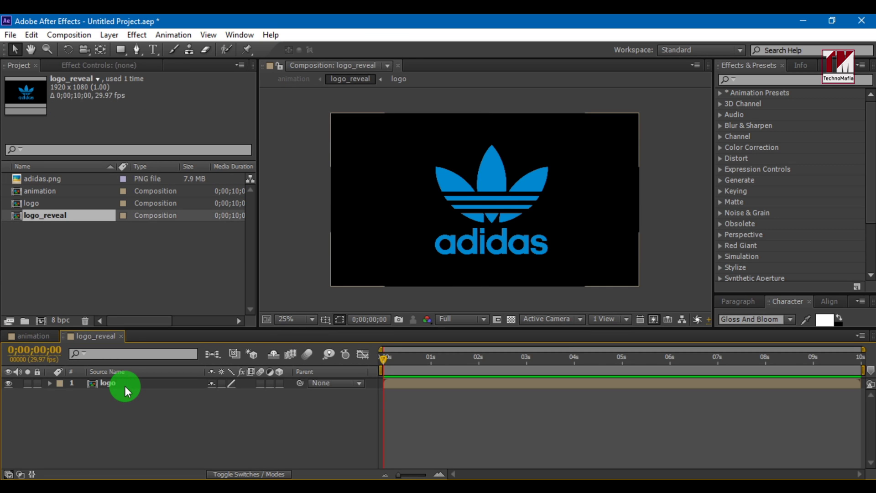
pyautogui.click(108, 383)
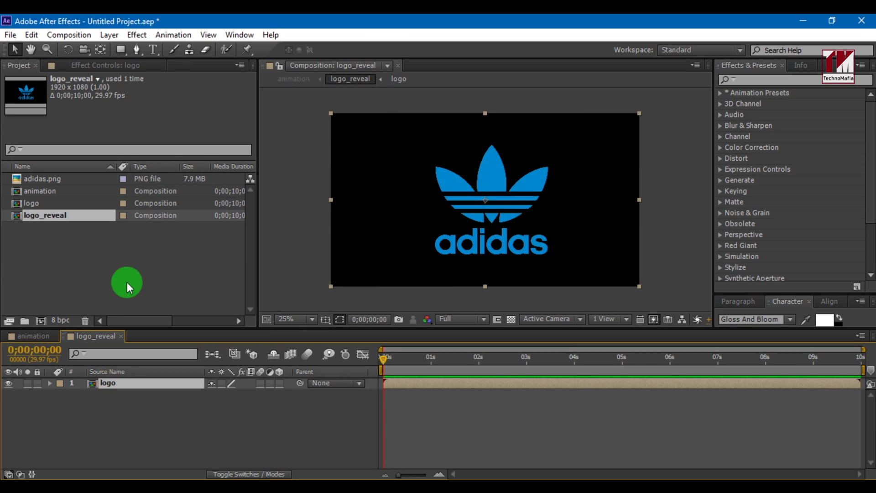
# Step: Draw a tall rectangle mask on logo, keyframed left of frame at 3 s and right at 1 s
pyautogui.click(120, 51)
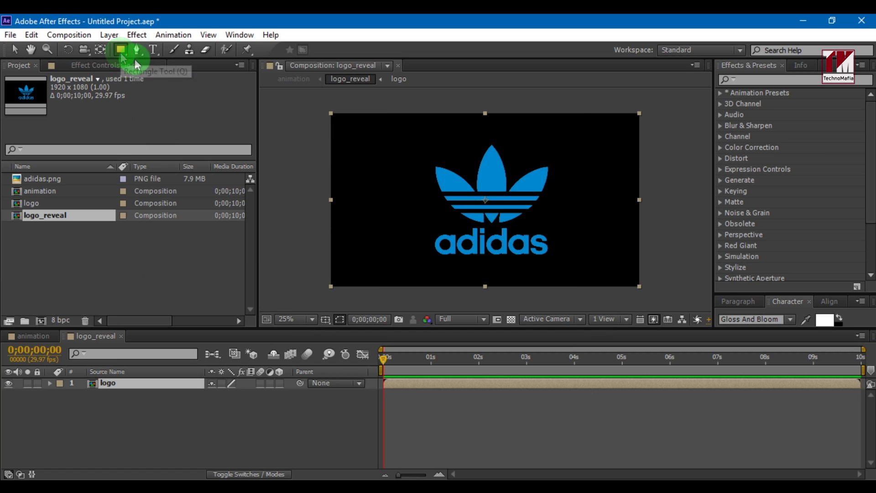
pyautogui.moveTo(292, 100); pyautogui.dragTo(322, 298)
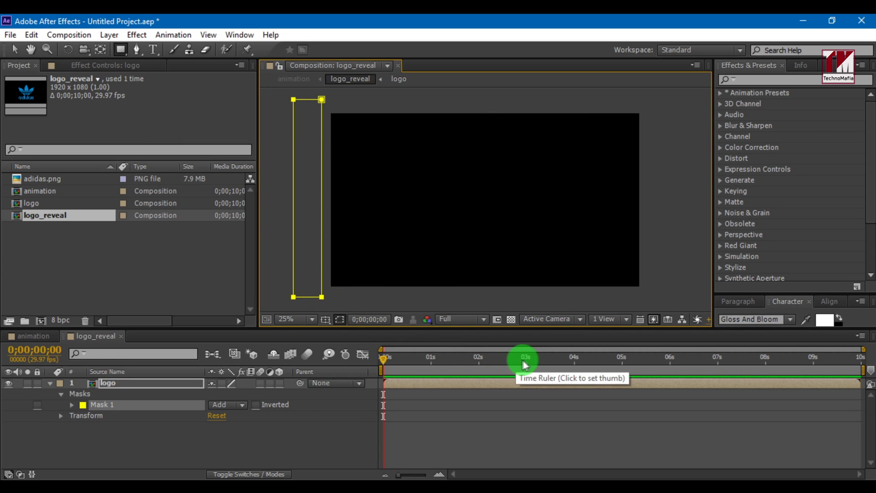
pyautogui.click(528, 360)
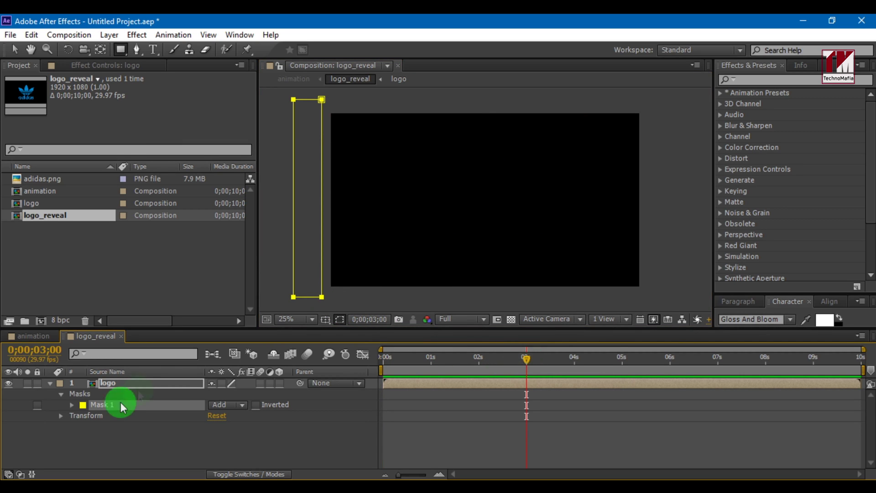
pyautogui.click(72, 405)
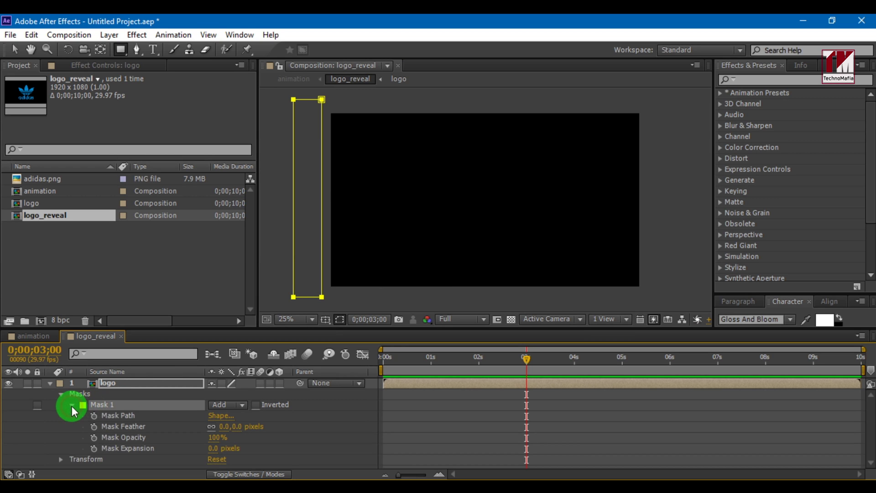
pyautogui.click(94, 416)
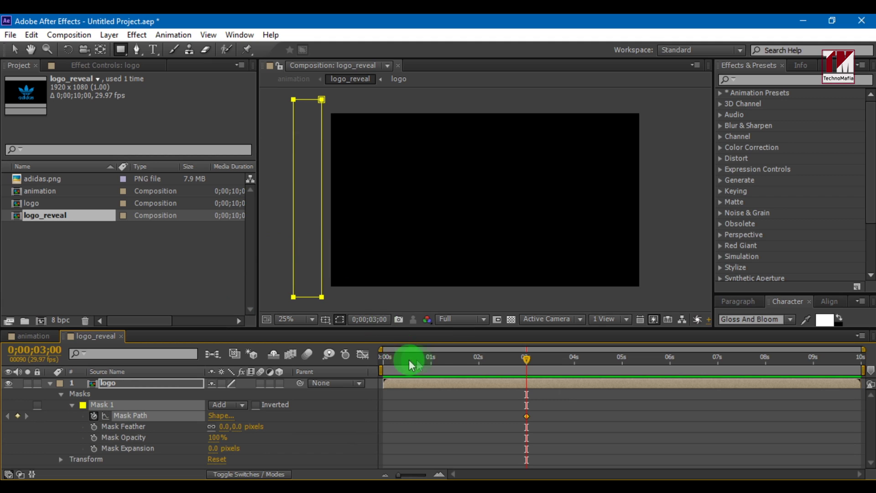
pyautogui.click(431, 362)
pyautogui.moveTo(377, 254)
pyautogui.mouseDown()
pyautogui.moveTo(339, 241)
pyautogui.moveTo(644, 233)
pyautogui.moveTo(320, 240)
pyautogui.mouseUp()
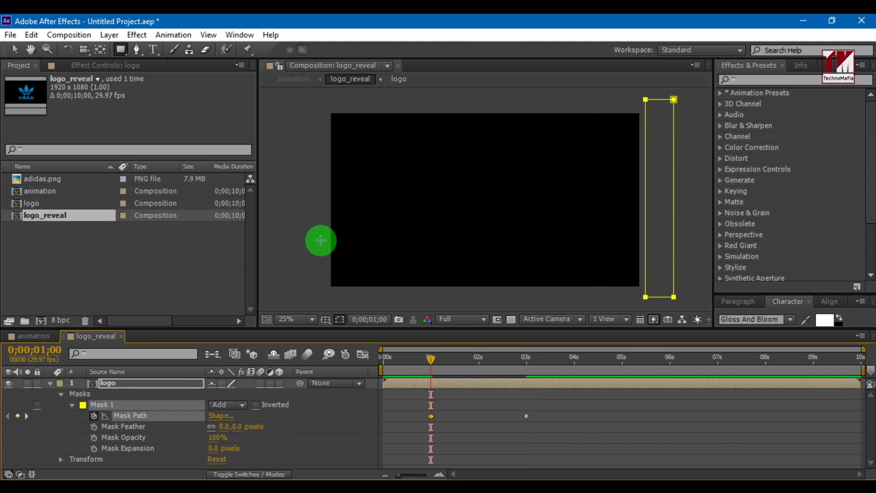
pyautogui.click(58, 373)
pyautogui.click(50, 383)
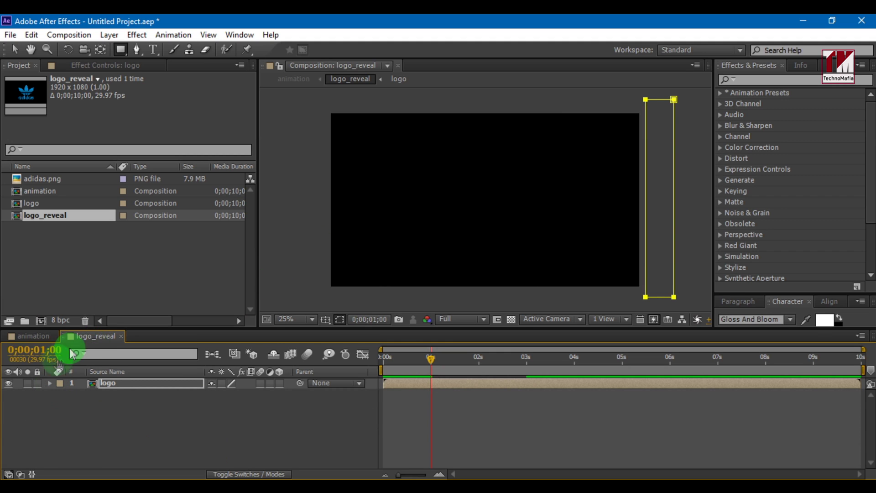
# Step: Back in animation, end the work area at 4 s and add the logo comp below logo_reveal
pyautogui.click(121, 336)
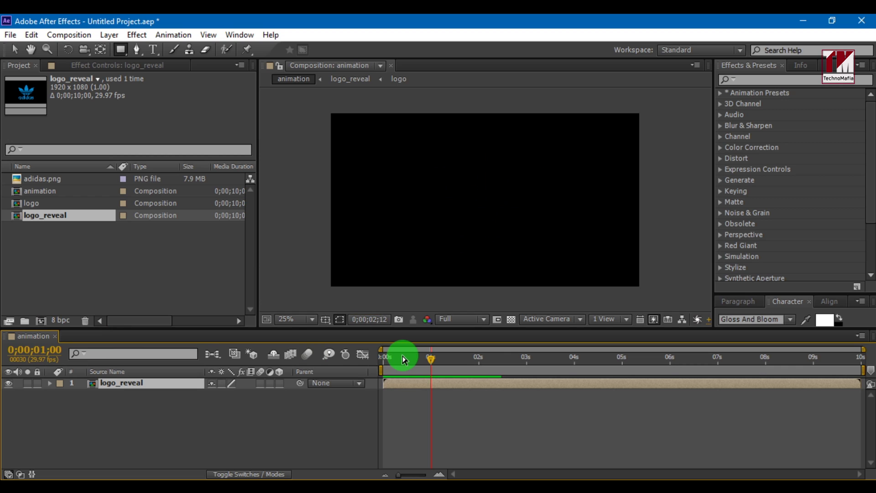
pyautogui.click(291, 417)
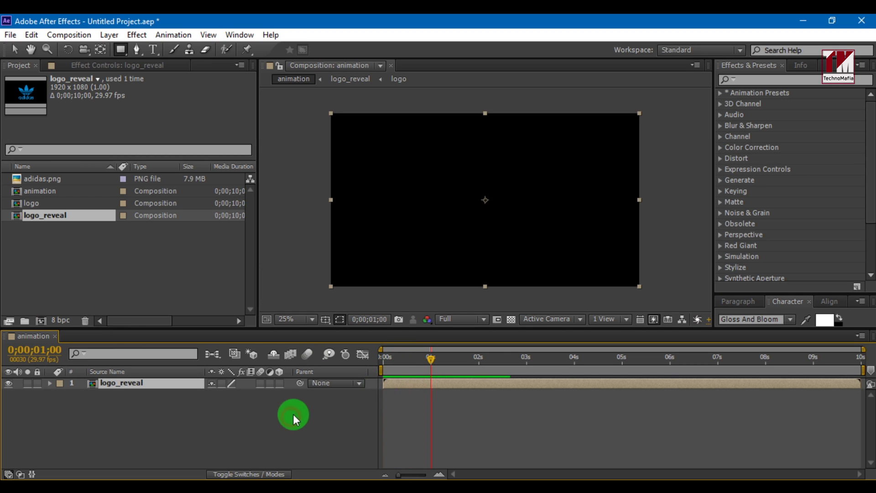
pyautogui.moveTo(870, 370); pyautogui.dragTo(578, 388)
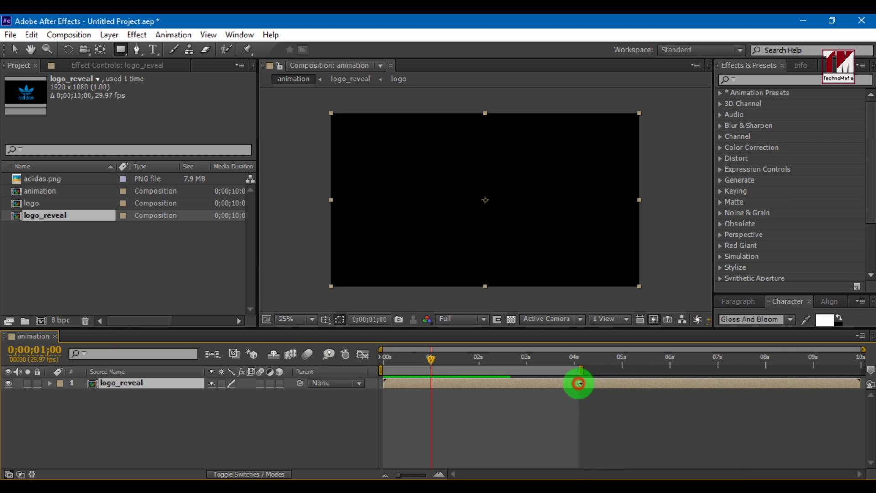
pyautogui.click(222, 421)
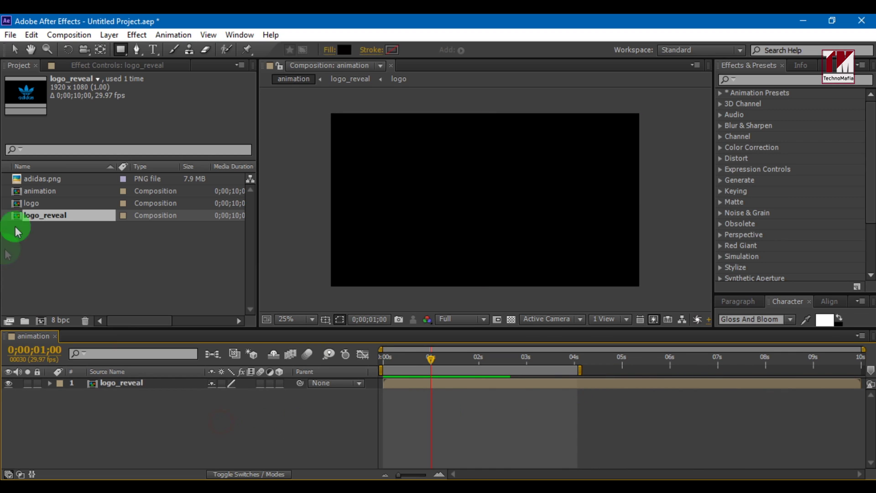
pyautogui.click(32, 203)
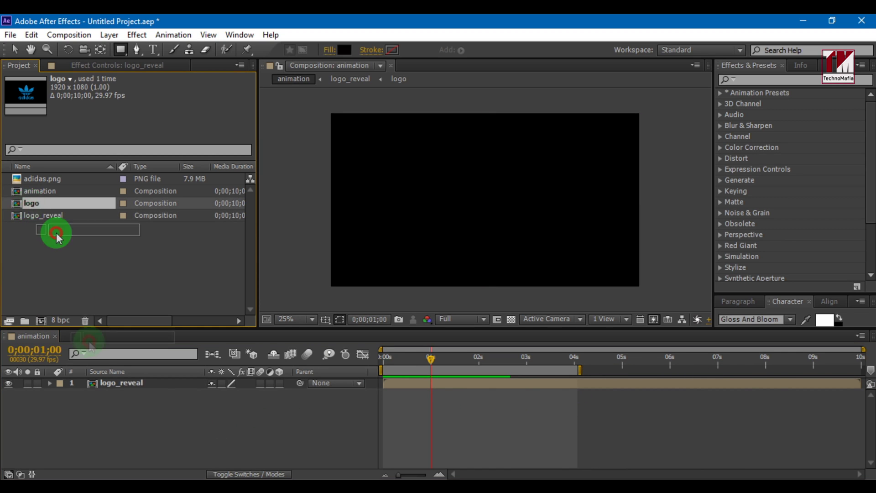
pyautogui.moveTo(28, 208); pyautogui.dragTo(106, 401)
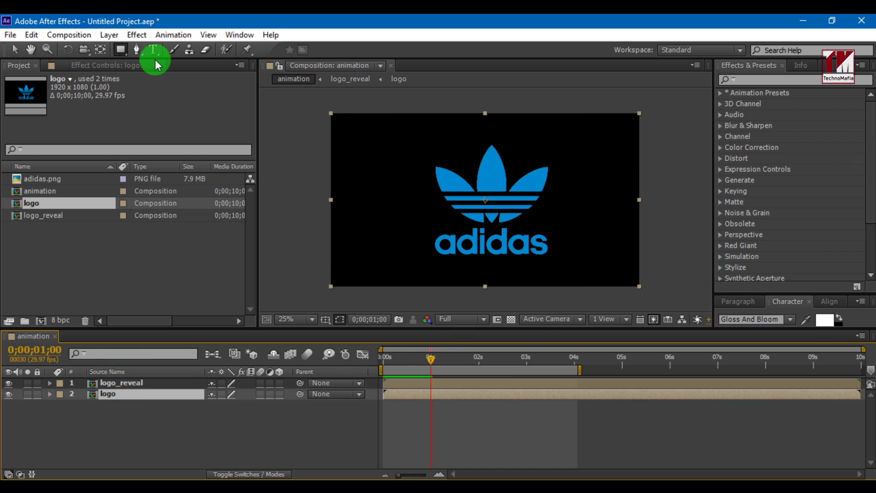
# Step: Apply Linear Wipe to the logo layer and set its Wipe Angle to -90°
pyautogui.click(139, 36)
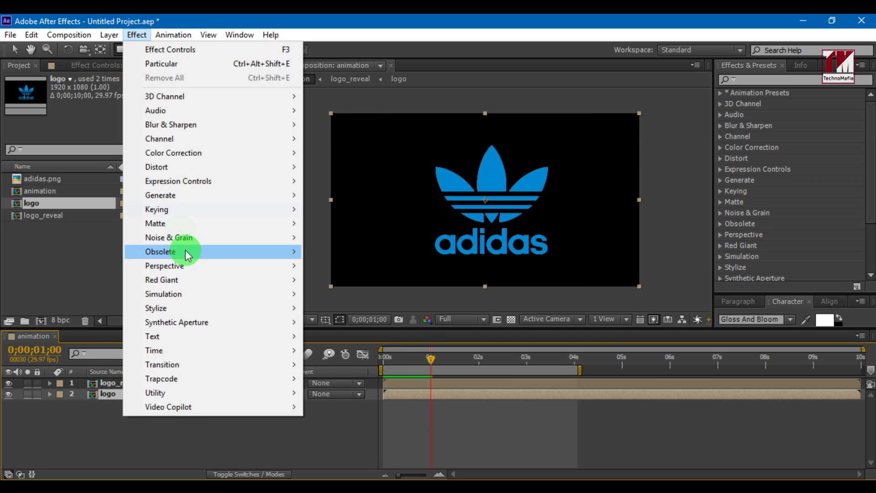
pyautogui.moveTo(209, 349)
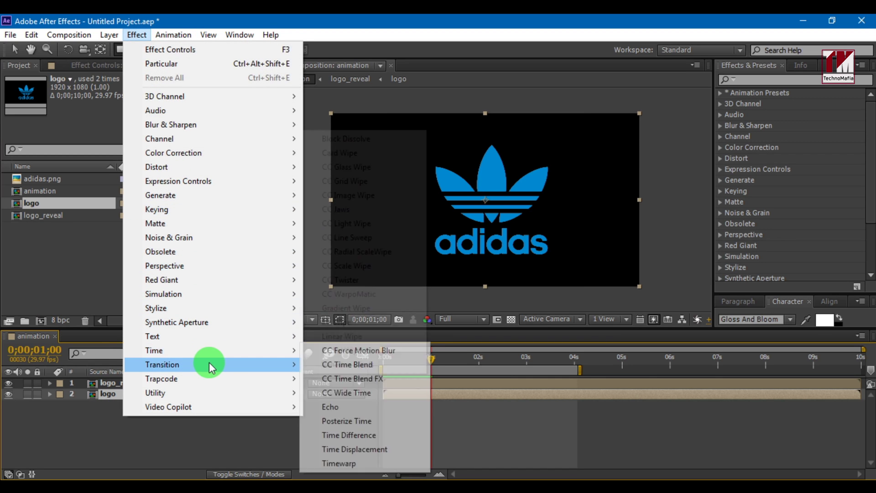
pyautogui.click(327, 338)
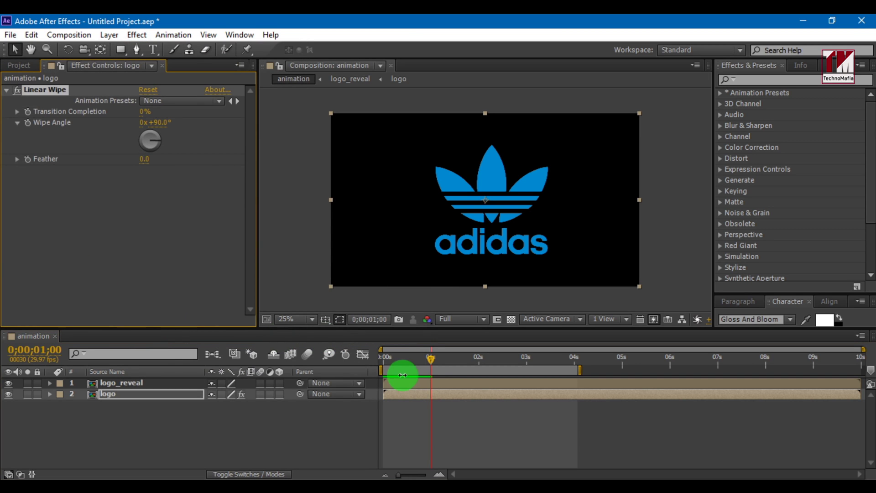
pyautogui.click(530, 361)
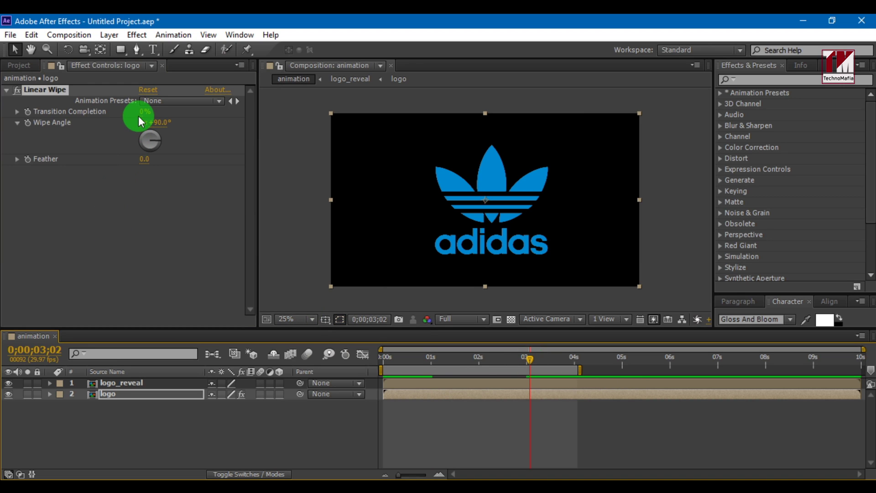
pyautogui.click(144, 112)
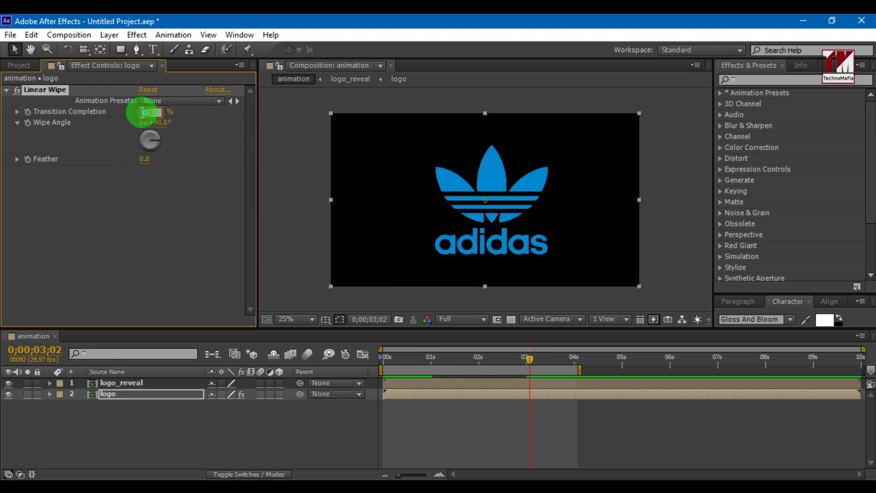
pyautogui.click(157, 122)
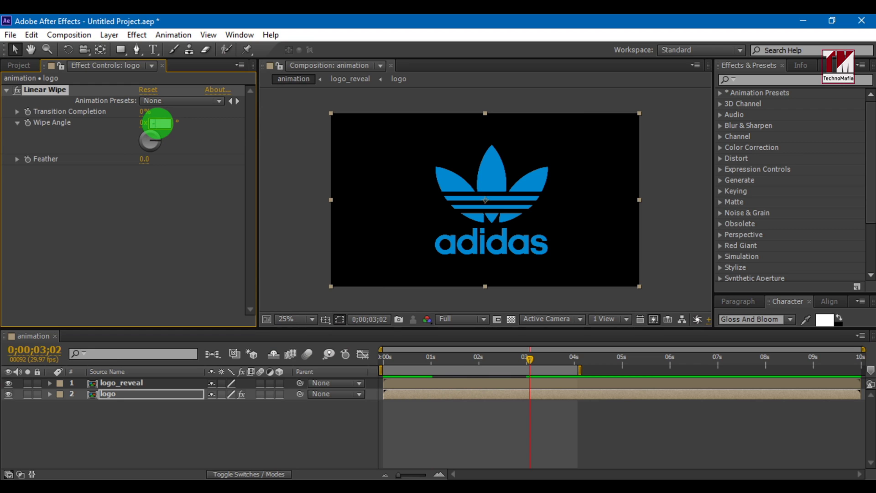
pyautogui.write('-90')
pyautogui.press('Return')
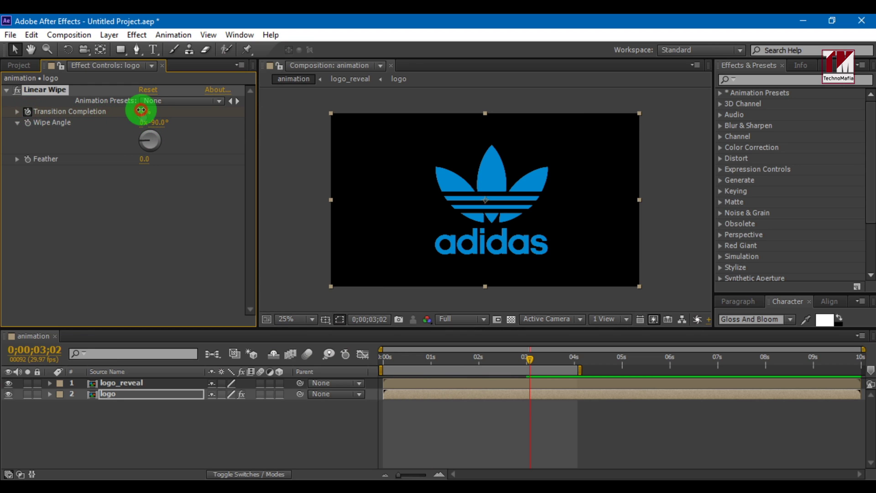
# Step: Keyframe Transition Completion at 100% near 3 s and 0% just under 1 s
pyautogui.click(144, 112)
pyautogui.write('100')
pyautogui.press('Return')
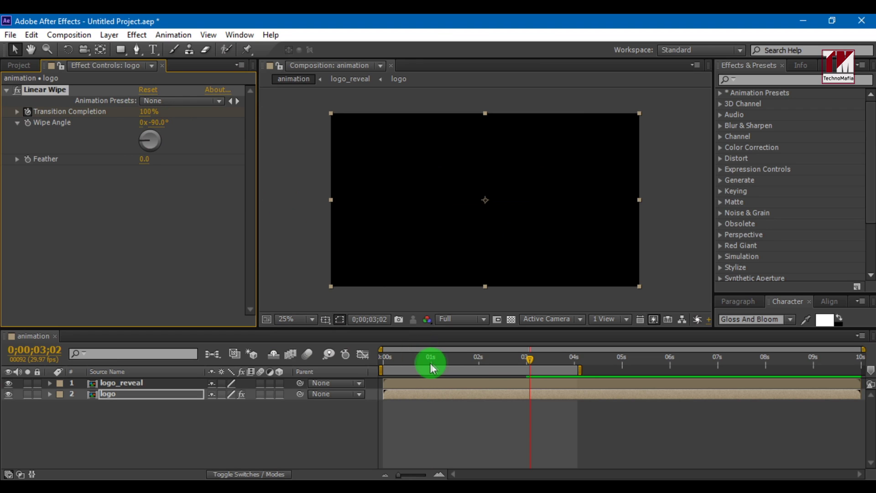
pyautogui.click(431, 364)
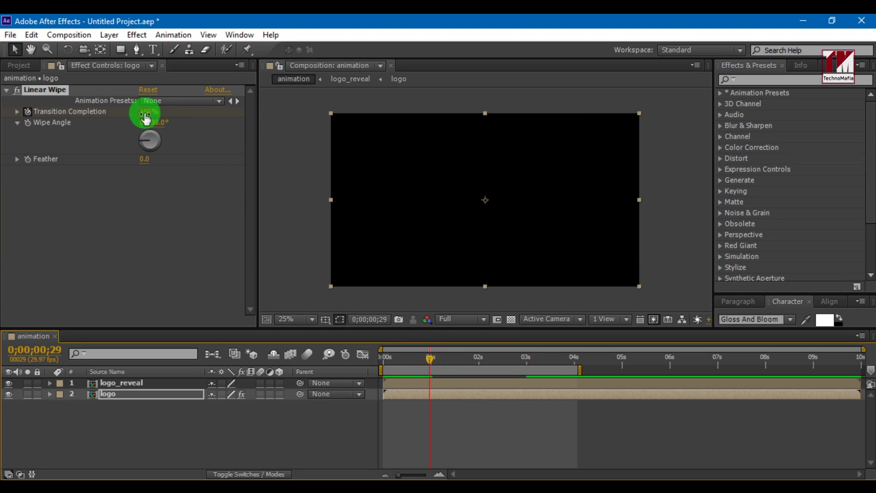
pyautogui.click(145, 113)
pyautogui.write('0')
pyautogui.press('Return')
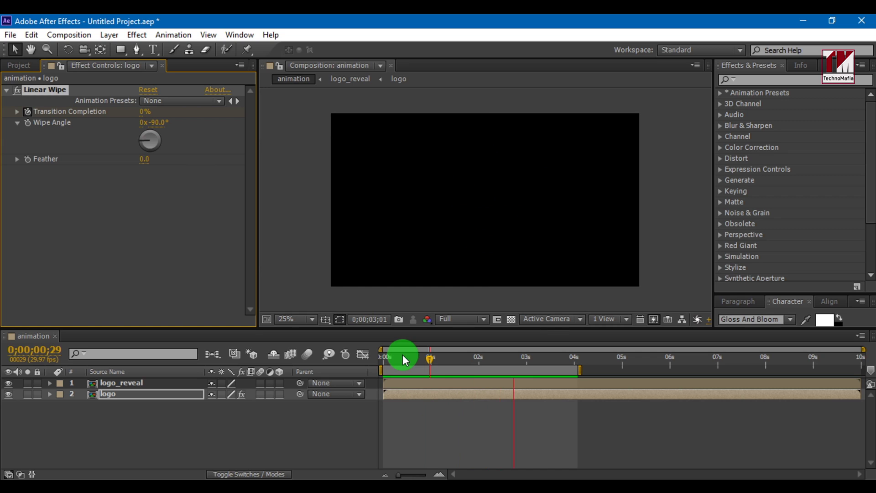
# Step: Set the Linear Wipe feather to 10
pyautogui.click(143, 160)
pyautogui.write('10')
pyautogui.press('Return')
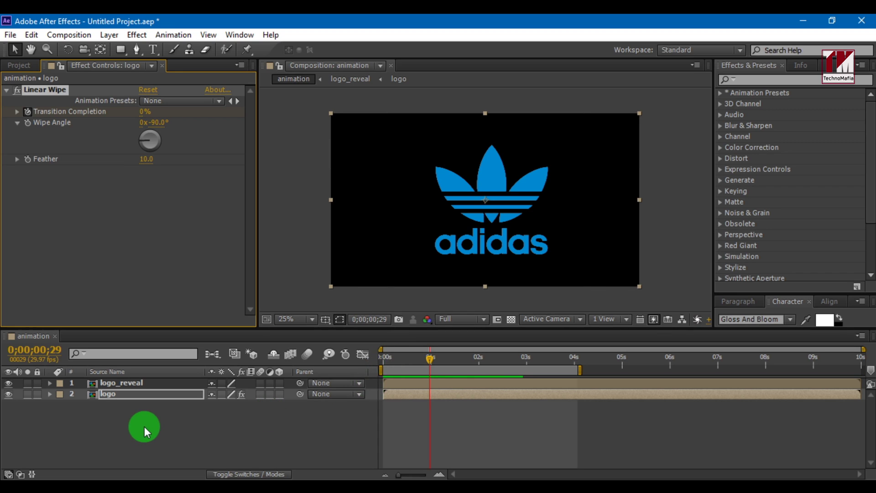
# Step: Make the logo_reveal layer 3D
pyautogui.click(118, 388)
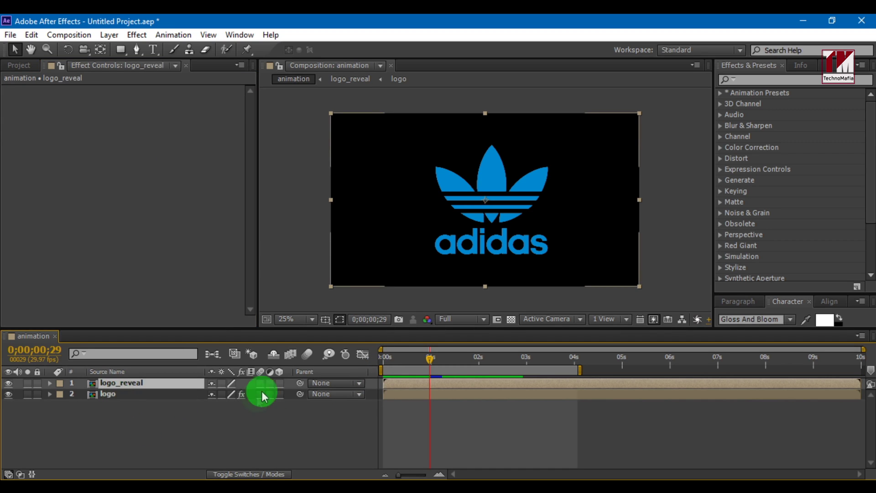
pyautogui.click(279, 383)
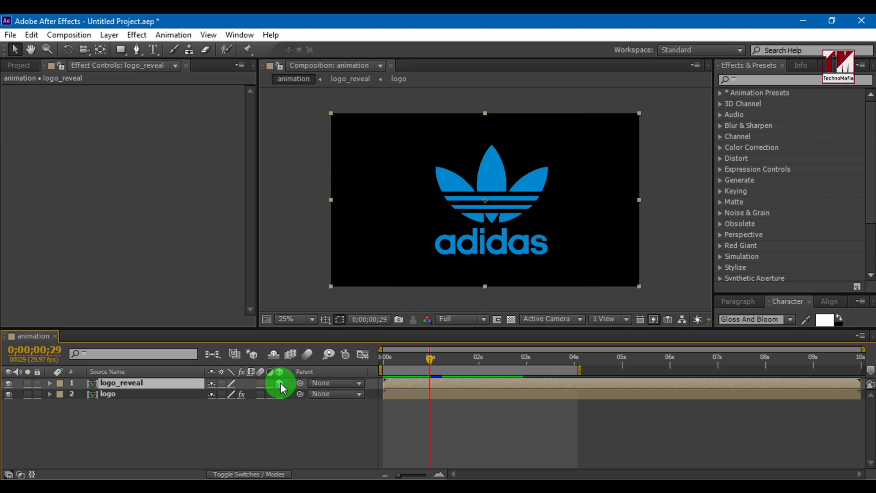
pyautogui.click(195, 426)
# Step: Add a new black solid named 'particle' to the animation composition
pyautogui.click(173, 412)
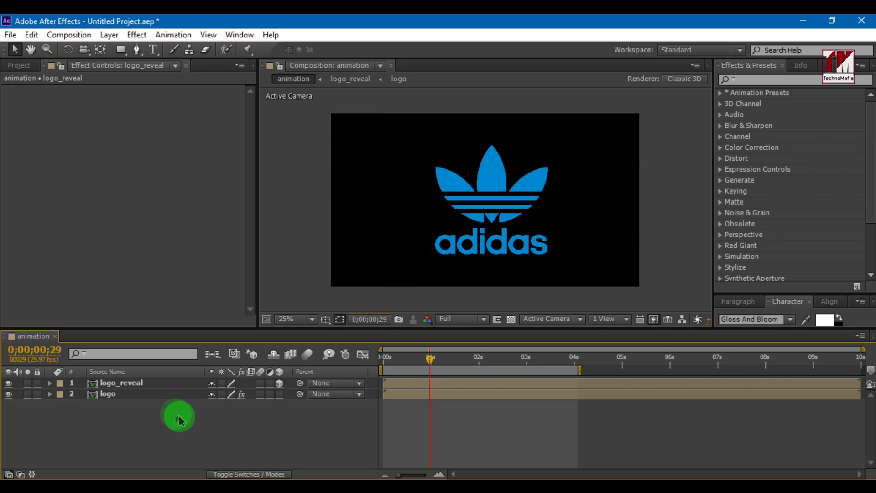
pyautogui.click(194, 426)
pyautogui.click(174, 413)
pyautogui.rightClick(174, 413)
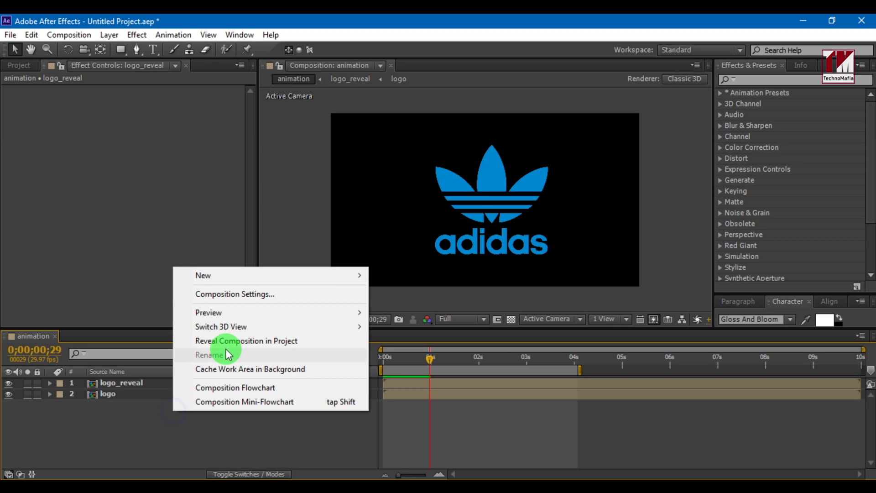
pyautogui.moveTo(289, 276)
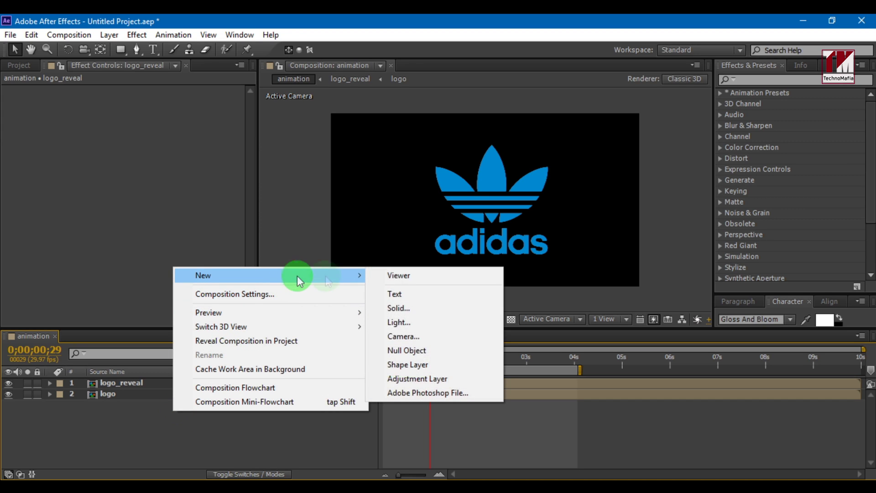
pyautogui.click(393, 308)
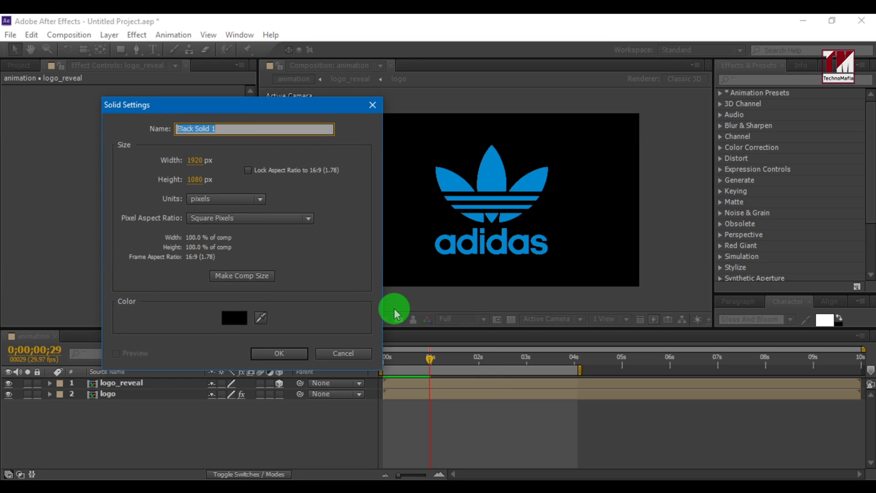
pyautogui.write('particle')
pyautogui.press('Return')
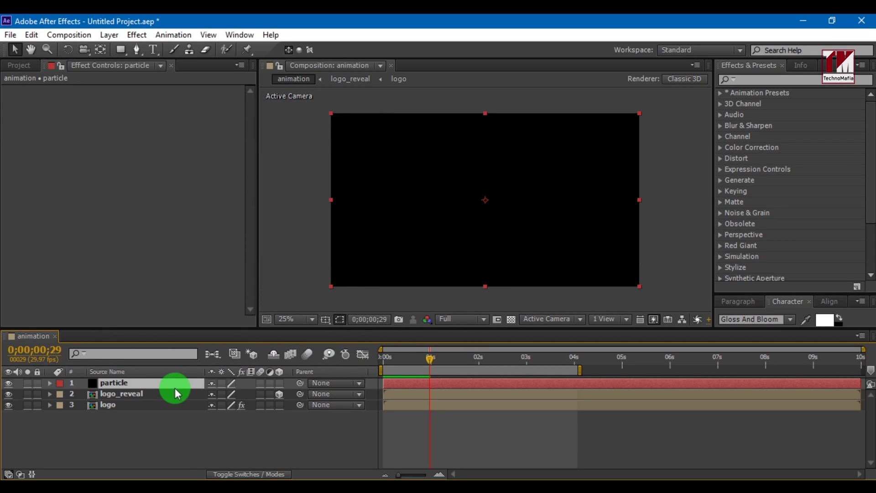
# Step: Apply Trapcode Particular to the particle solid with the emitter type set to Layer
pyautogui.click(135, 35)
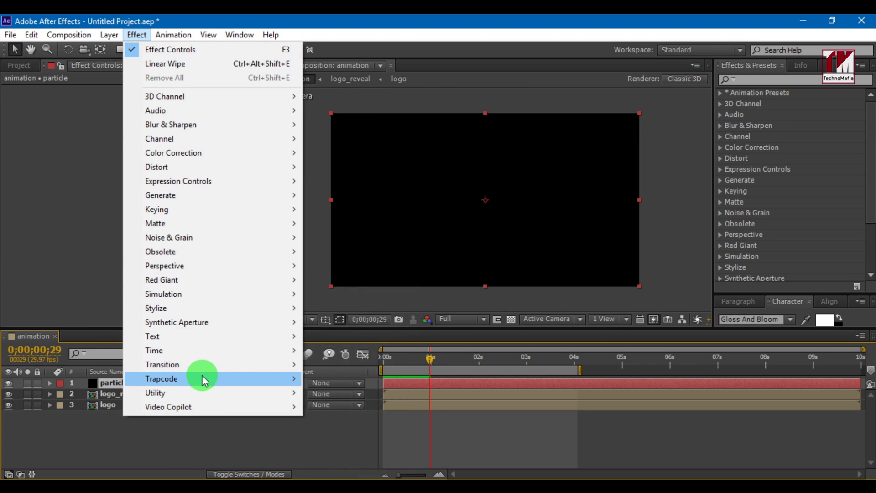
pyautogui.moveTo(203, 380)
pyautogui.click(325, 322)
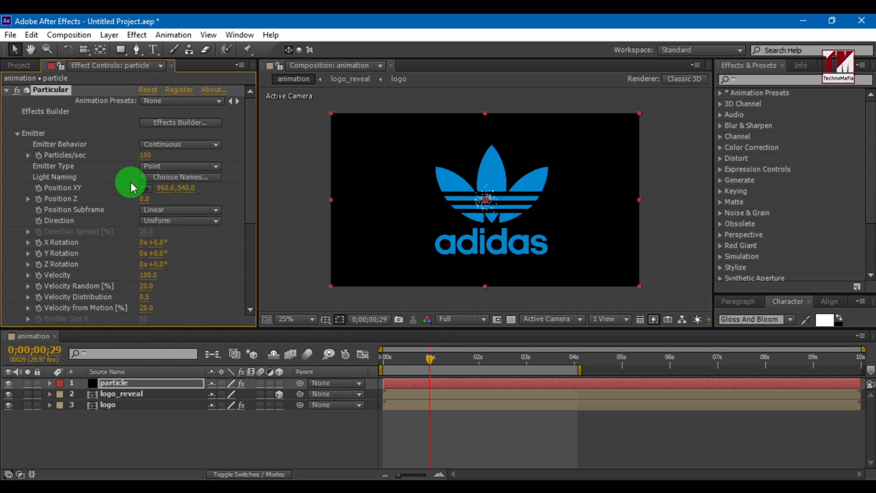
pyautogui.click(160, 166)
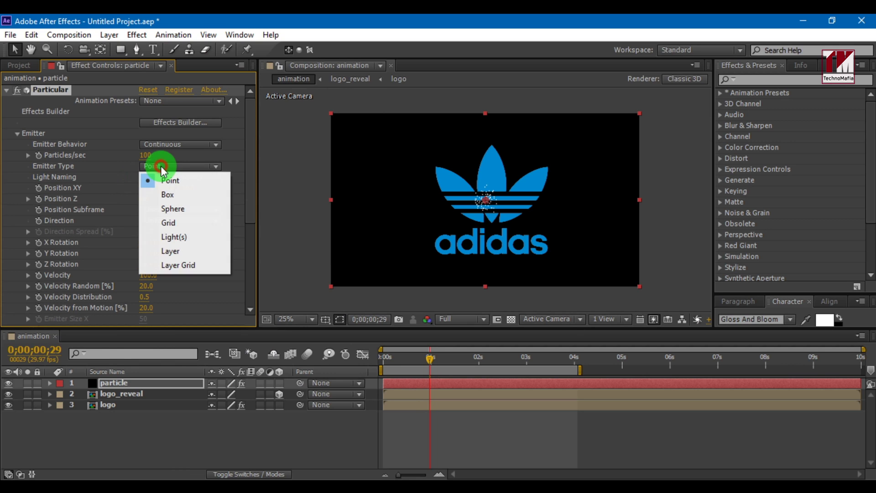
pyautogui.click(169, 251)
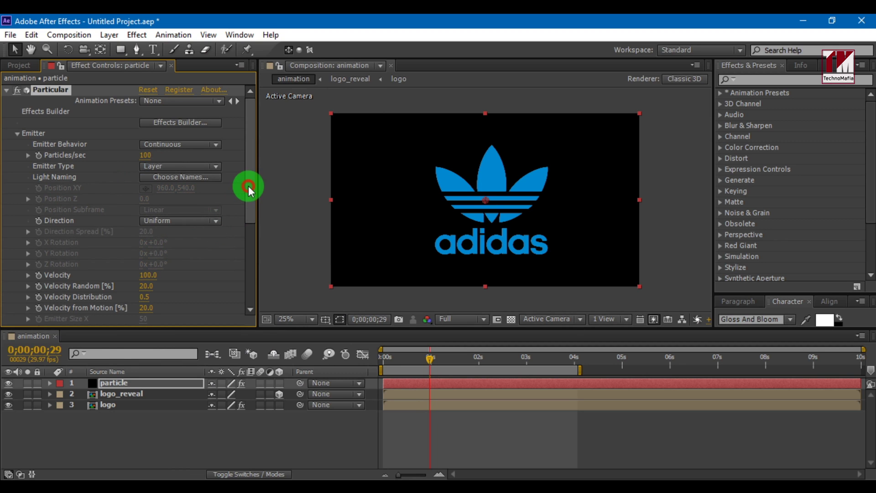
pyautogui.moveTo(249, 188); pyautogui.dragTo(250, 246)
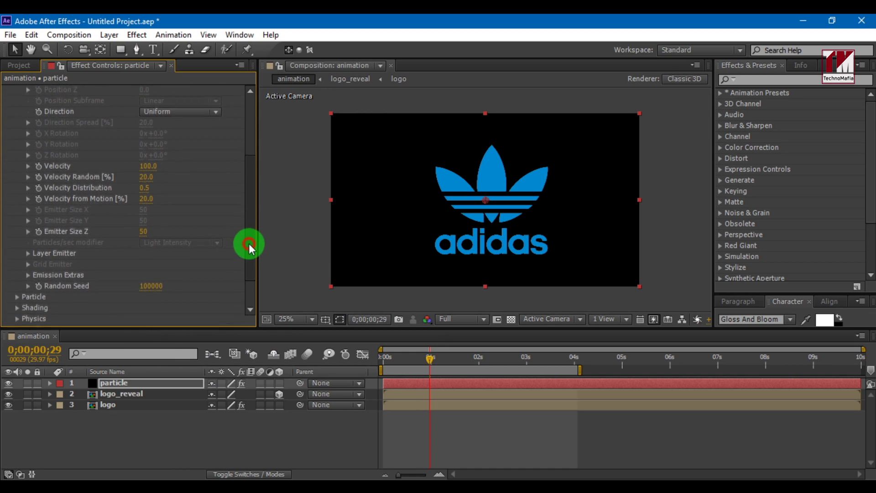
pyautogui.moveTo(249, 245); pyautogui.dragTo(250, 269)
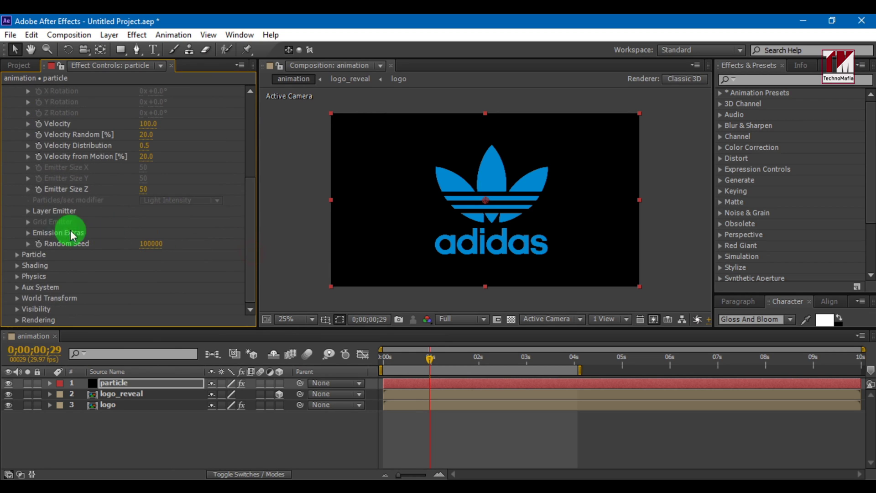
# Step: Set the Layer Emitter to logo_reveal with Particle Birth Time sampling
pyautogui.click(29, 211)
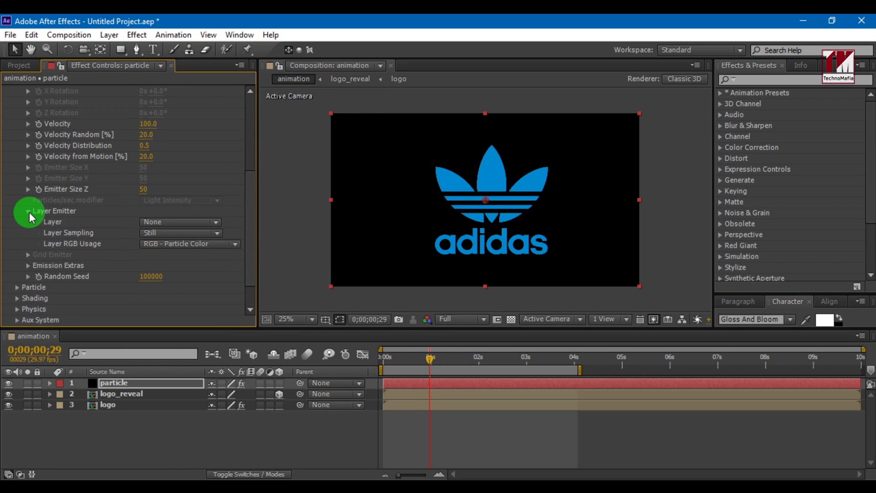
pyautogui.click(153, 222)
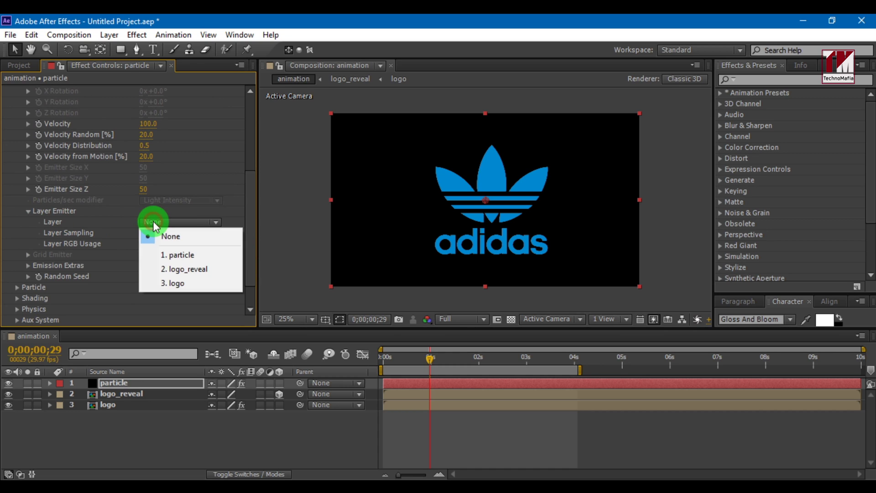
pyautogui.click(163, 270)
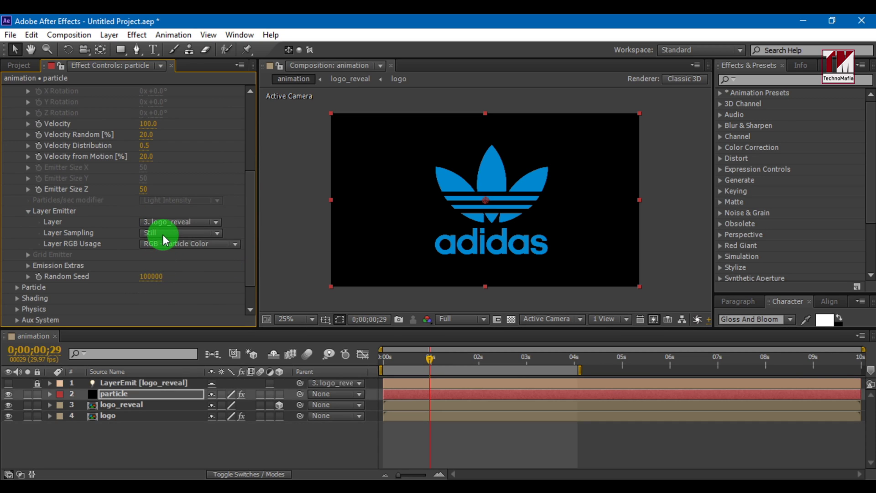
pyautogui.click(163, 240)
pyautogui.click(165, 260)
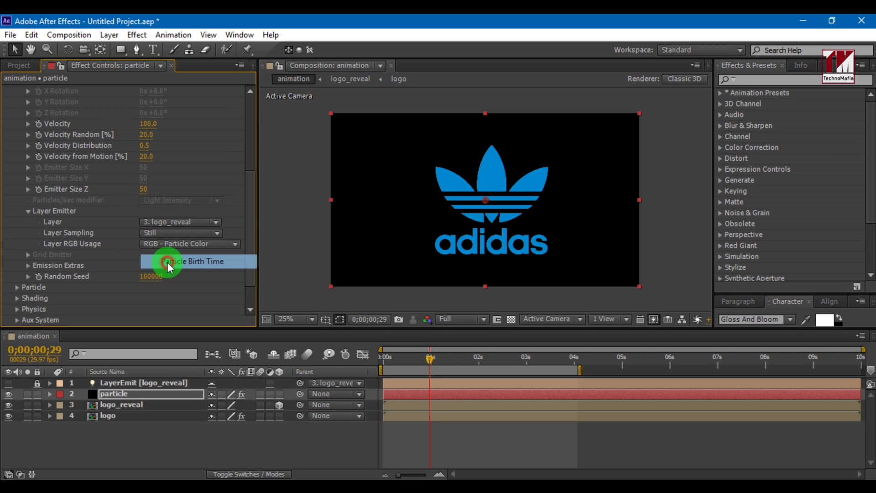
pyautogui.click(487, 362)
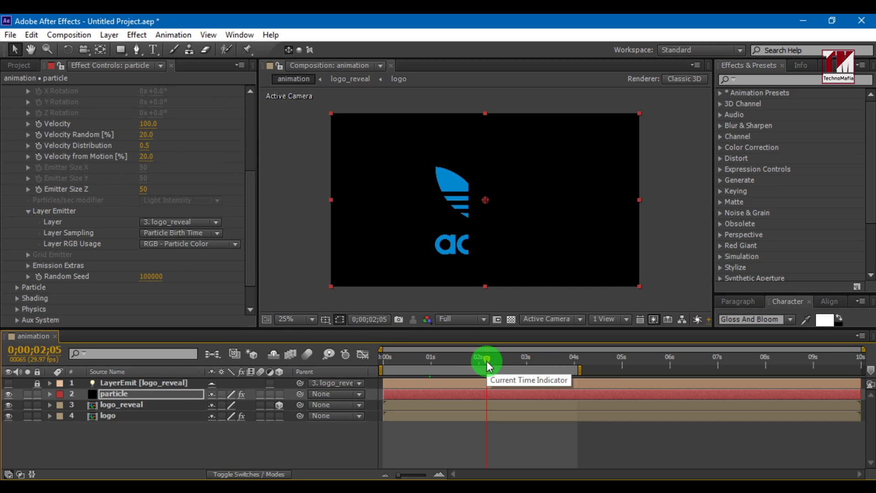
# Step: Raise Particular's emitter to 300000 particles/sec and Velocity 400
pyautogui.moveTo(486, 361)
pyautogui.mouseDown()
pyautogui.moveTo(496, 364)
pyautogui.moveTo(479, 366)
pyautogui.mouseUp()
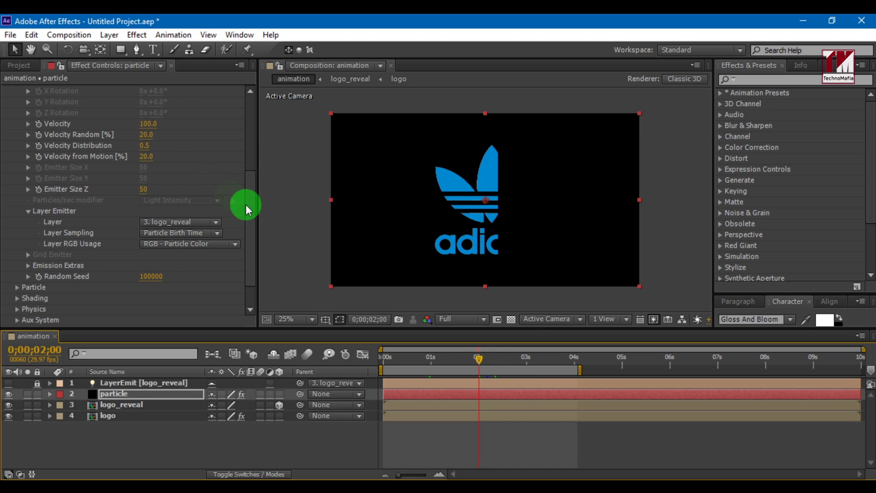
pyautogui.moveTo(255, 202); pyautogui.dragTo(253, 138)
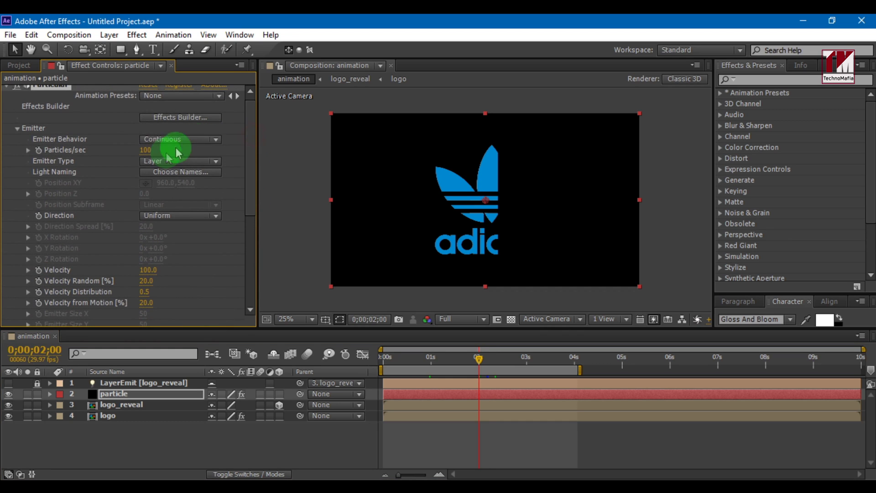
pyautogui.click(145, 151)
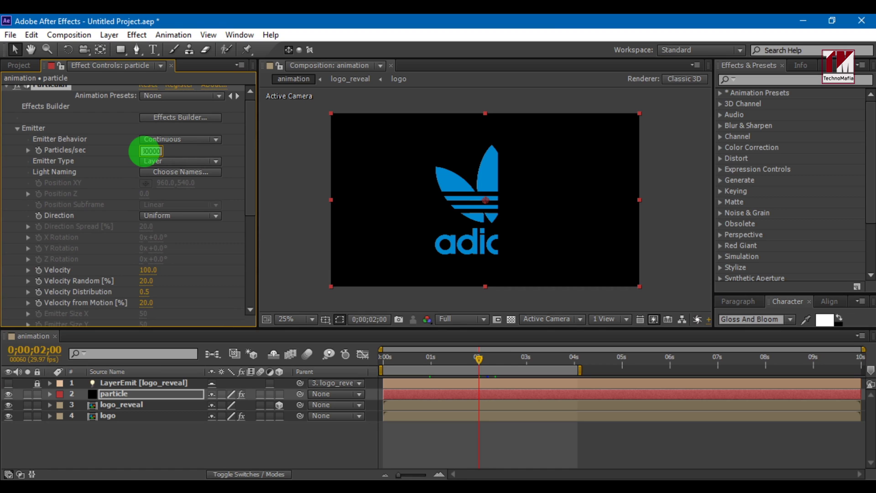
pyautogui.press('Return')
pyautogui.click(145, 150)
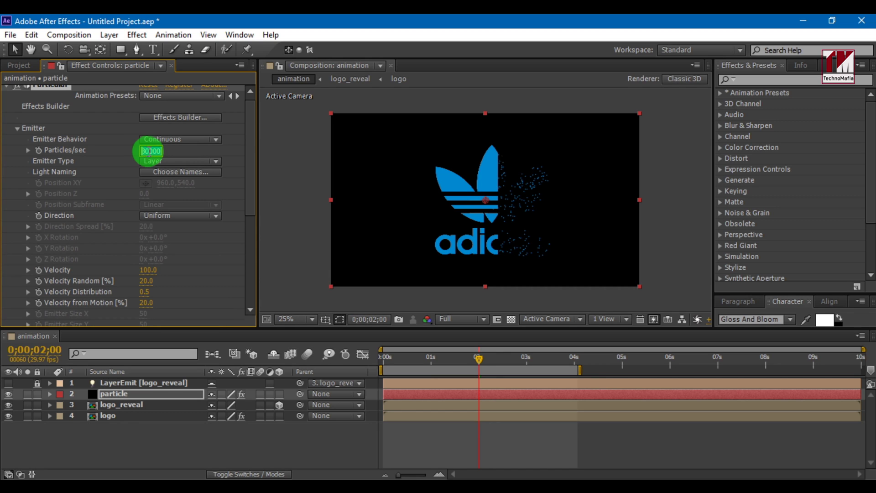
pyautogui.click(151, 151)
pyautogui.write('0')
pyautogui.press('Return')
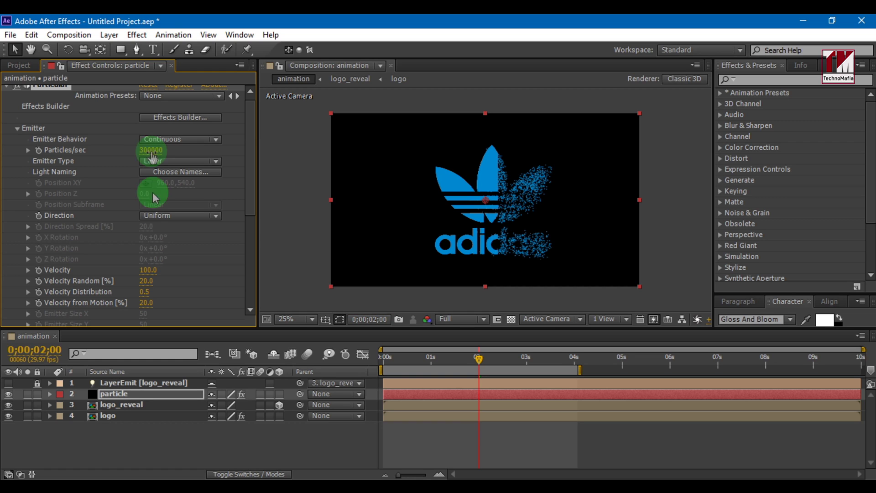
pyautogui.moveTo(147, 276)
pyautogui.mouseDown()
pyautogui.moveTo(158, 279)
pyautogui.moveTo(158, 269)
pyautogui.mouseUp()
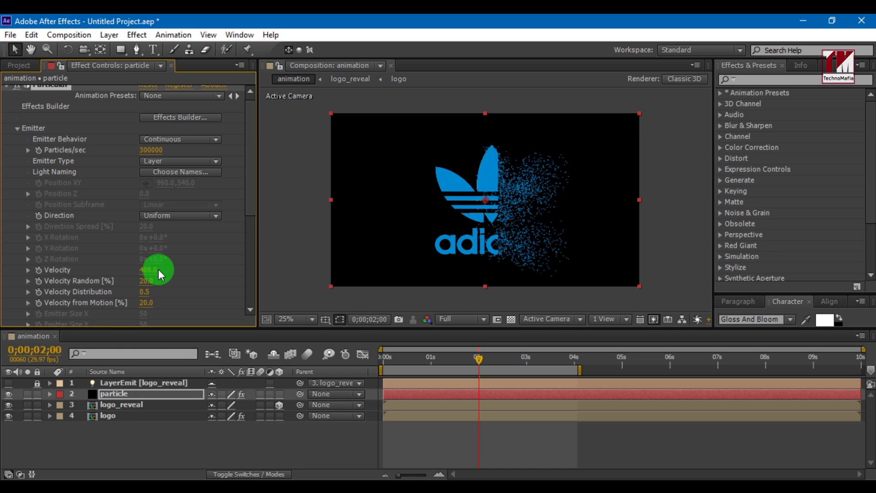
pyautogui.moveTo(246, 202); pyautogui.dragTo(248, 197)
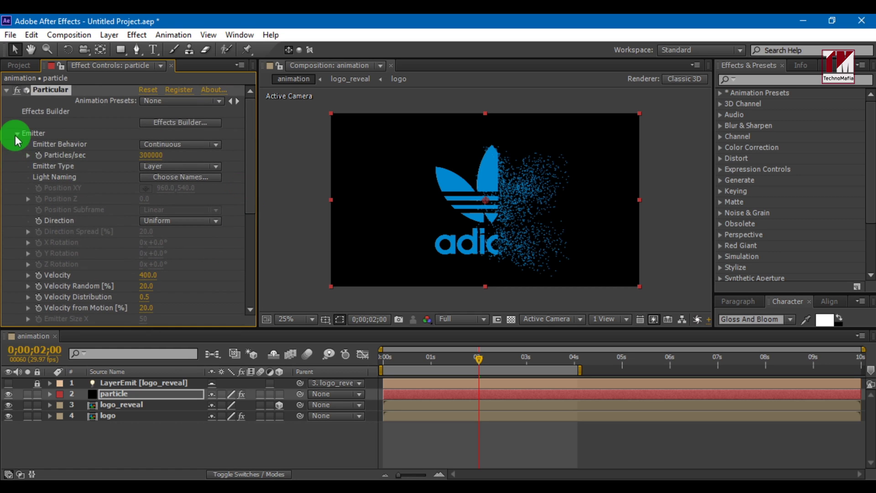
# Step: In Particular's Particle settings, set Life 1.0, Sphere Feather 100 and Size 3
pyautogui.click(17, 133)
pyautogui.click(17, 144)
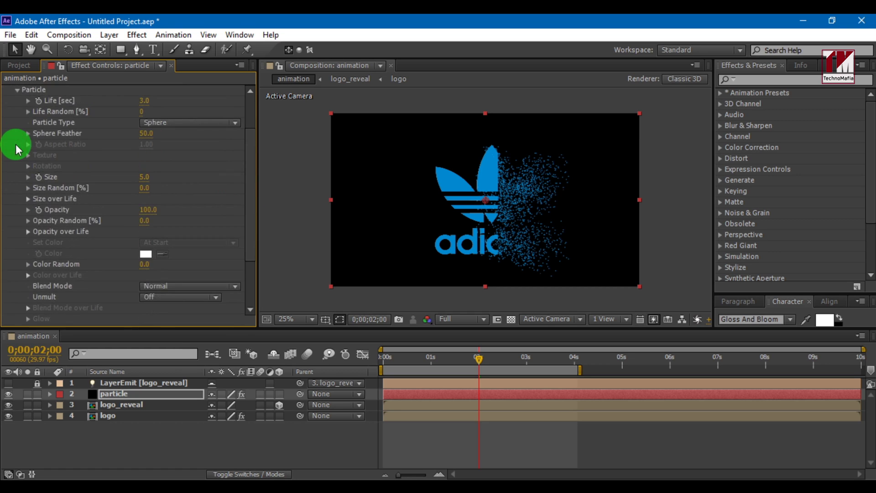
pyautogui.click(142, 100)
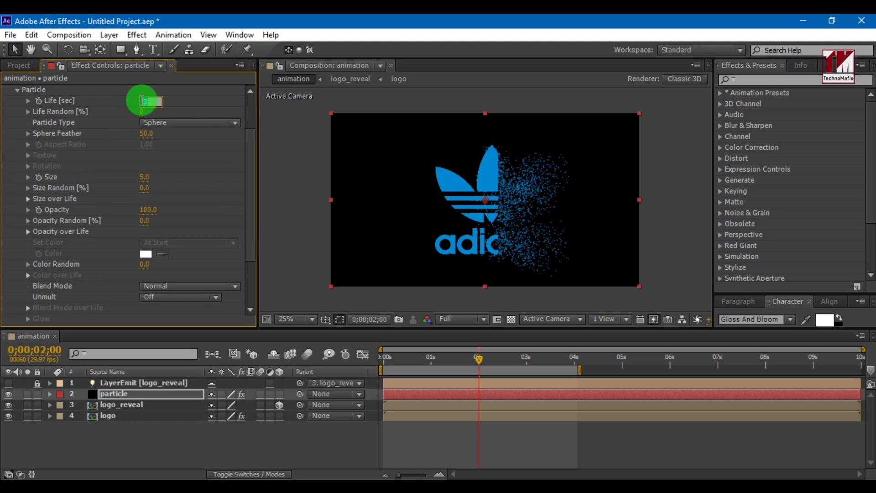
pyautogui.write('1')
pyautogui.press('Return')
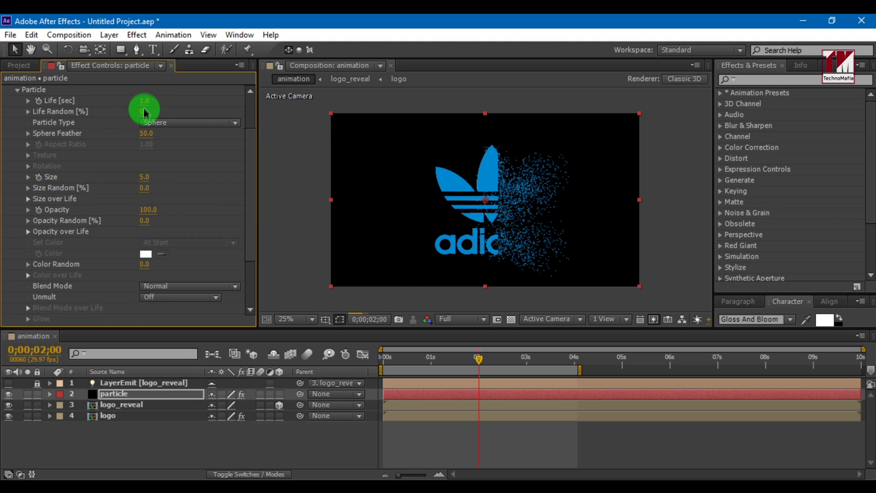
pyautogui.click(147, 135)
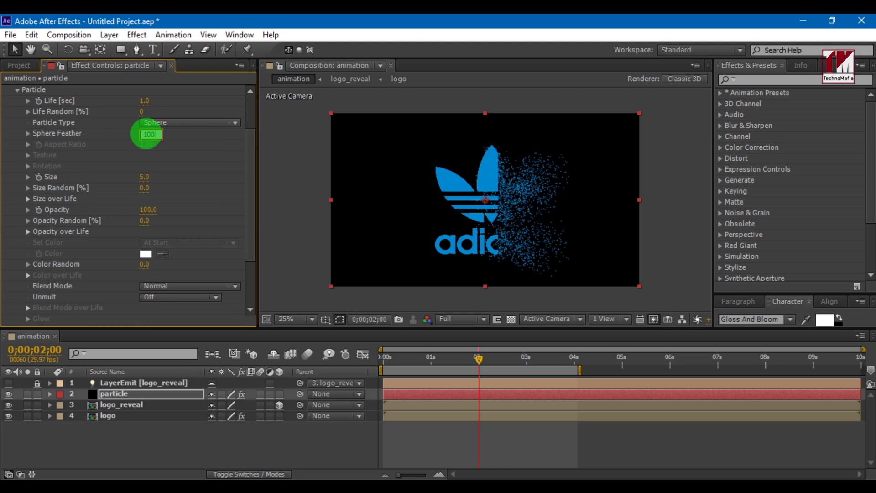
pyautogui.write('100')
pyautogui.press('Return')
pyautogui.click(144, 178)
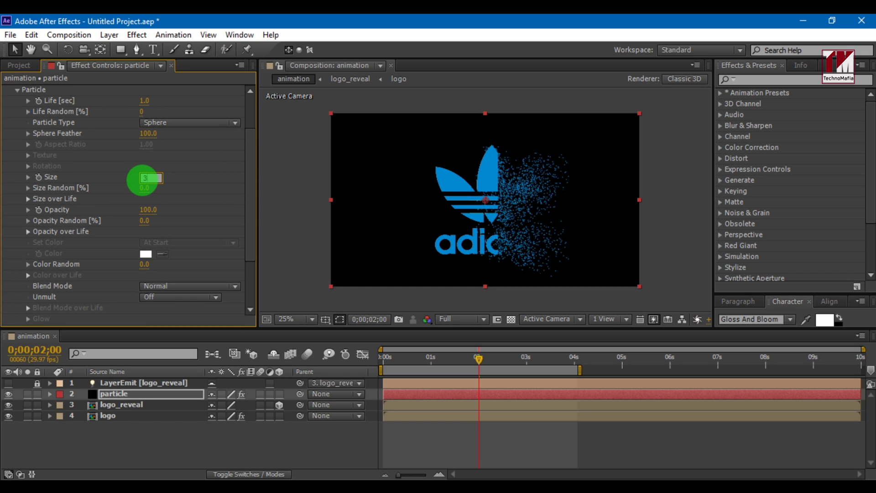
pyautogui.press('Return')
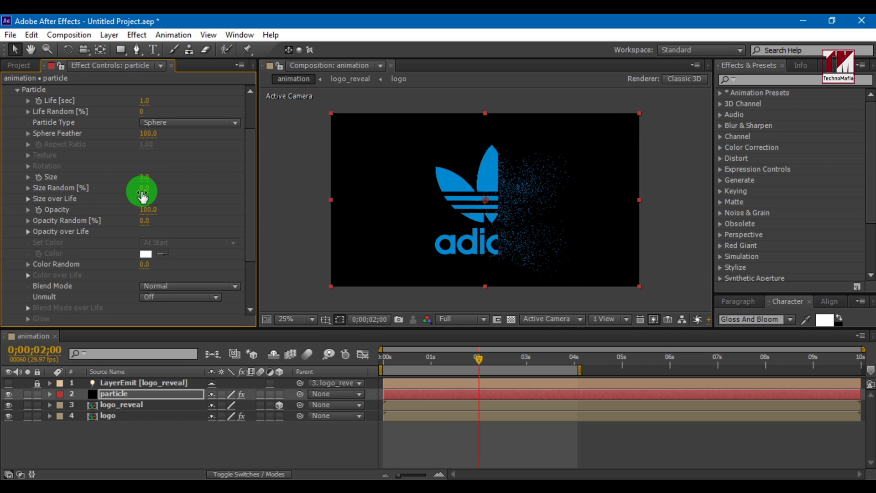
# Step: Set Size Random to 100% and Opacity Random to 30%
pyautogui.moveTo(143, 196); pyautogui.dragTo(146, 194)
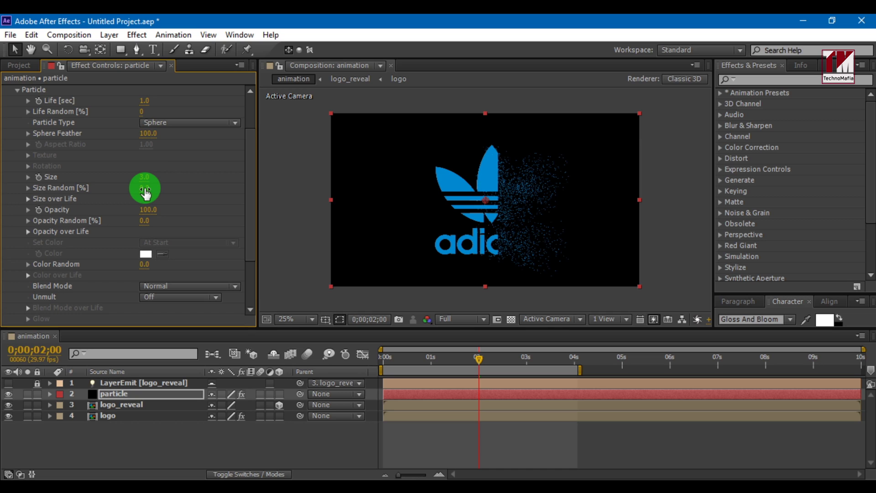
pyautogui.click(145, 190)
pyautogui.write('100')
pyautogui.press('Return')
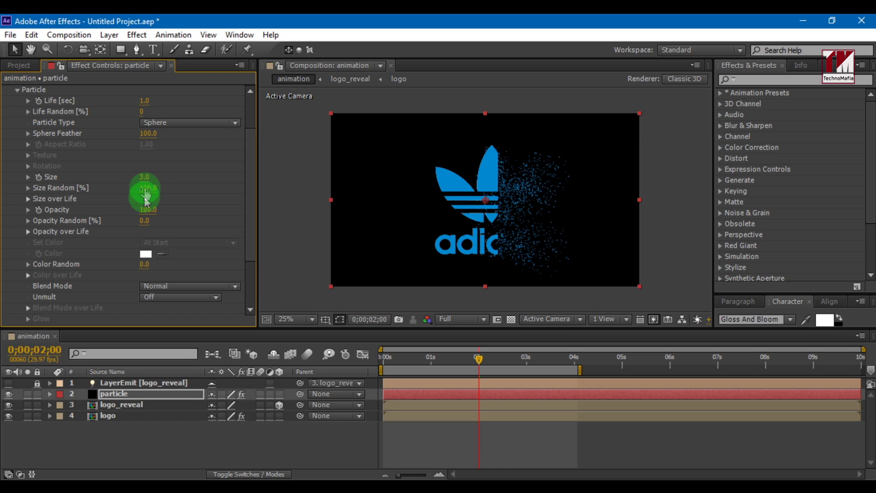
pyautogui.click(145, 221)
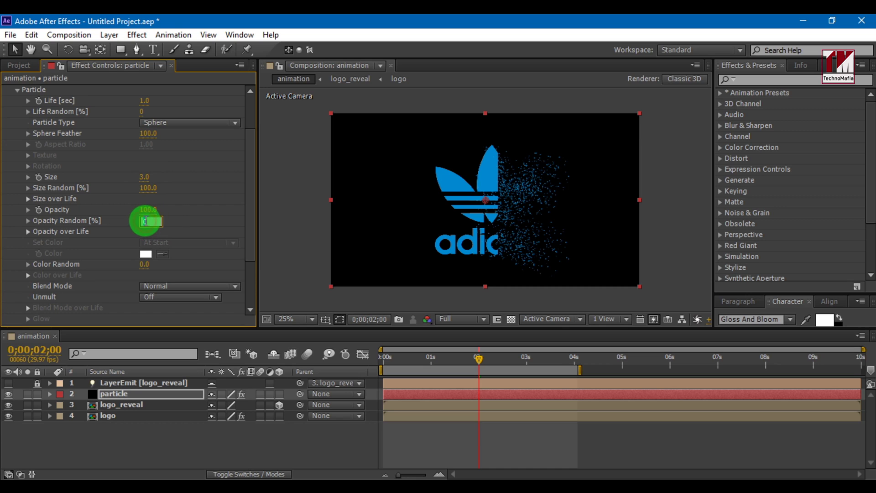
pyautogui.write('3')
pyautogui.press('Return')
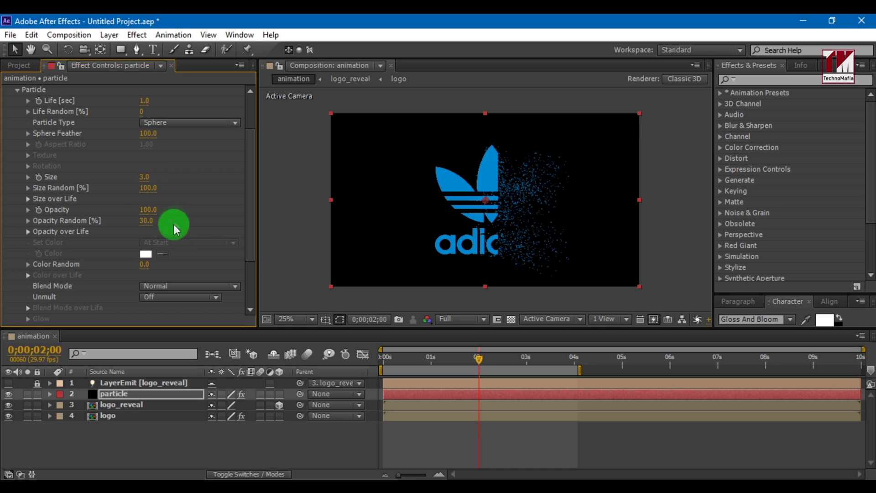
pyautogui.scroll(-2, 172, 242)
pyautogui.scroll(4, 137, 235)
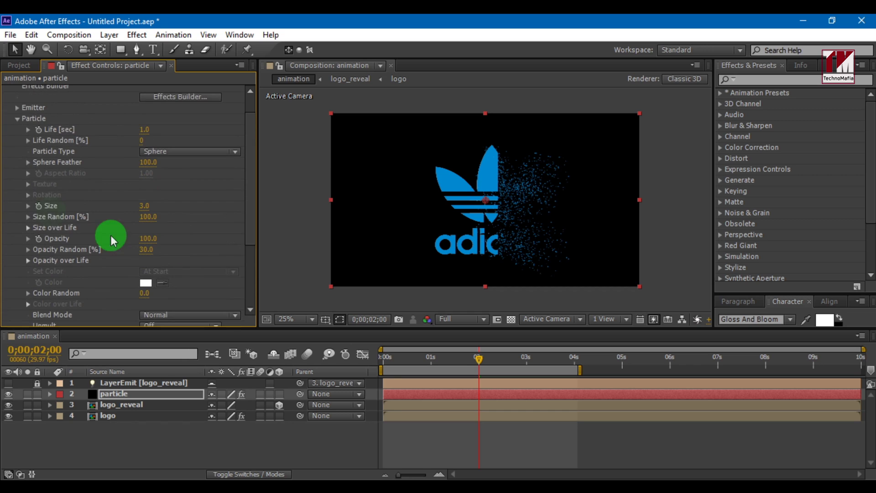
pyautogui.click(18, 119)
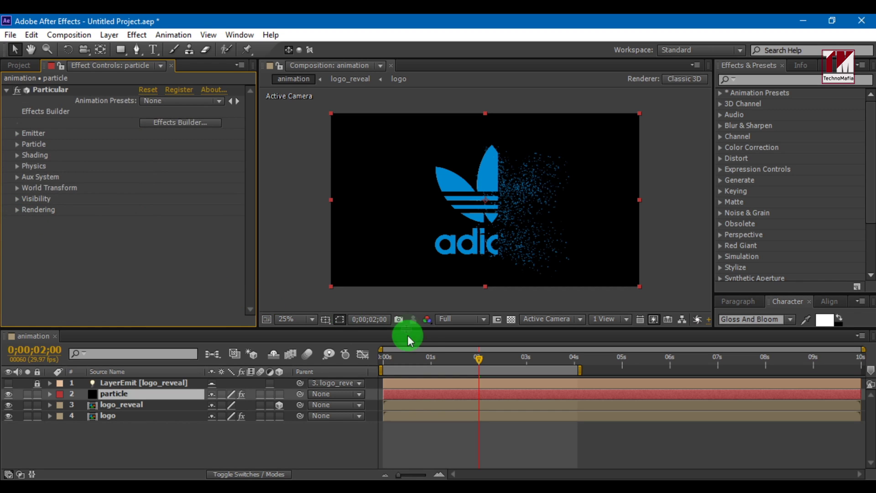
# Step: Preview the particle reveal, stop near 1 s, then unlock and select LayerEmit [logo_reveal]
pyautogui.press('space')
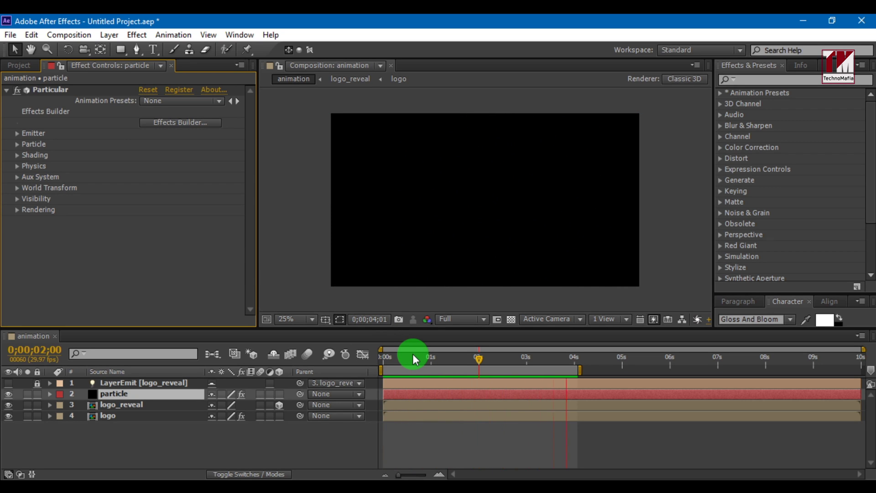
pyautogui.click(431, 358)
pyautogui.click(153, 458)
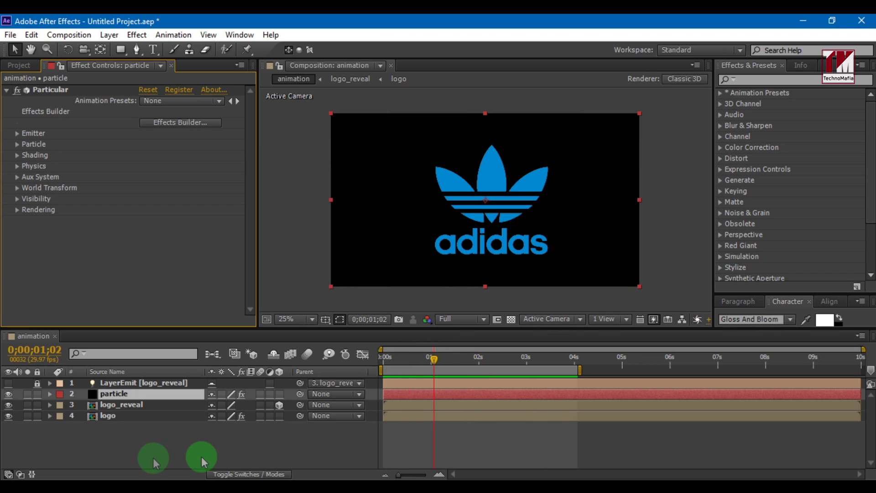
pyautogui.click(120, 389)
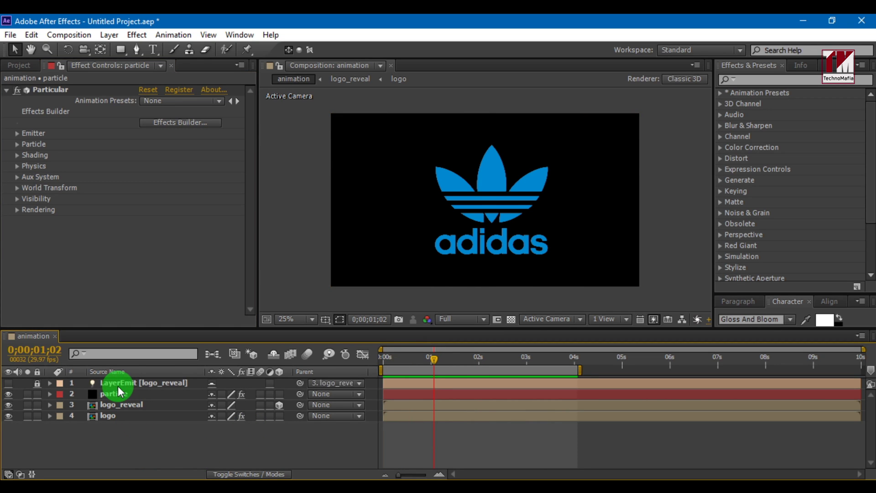
pyautogui.click(37, 383)
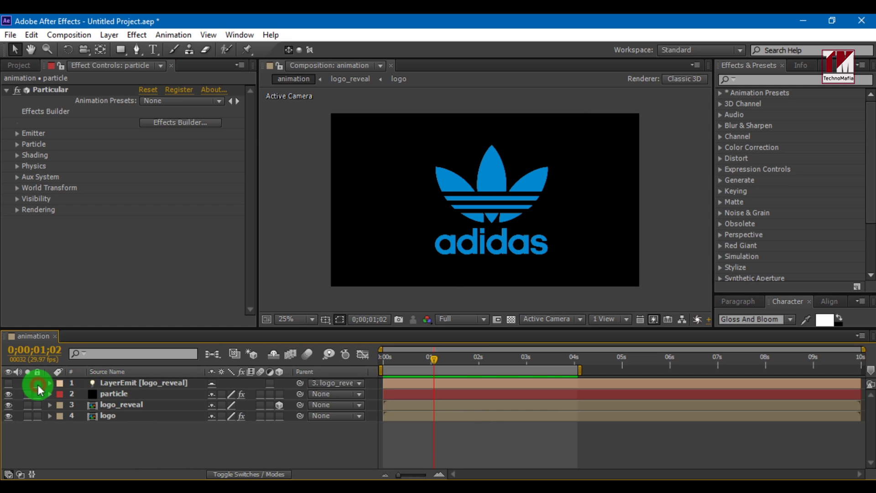
pyautogui.click(104, 385)
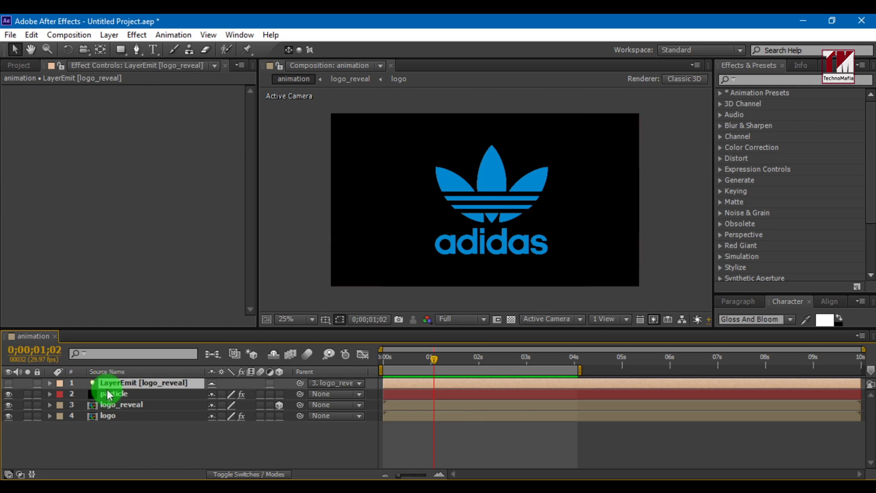
# Step: Pre-compose all four animation layers into a single new composition named 'final'
pyautogui.keyDown('shift'); pyautogui.click(110, 394); pyautogui.keyUp('shift')
pyautogui.keyDown('shift'); pyautogui.click(109, 405); pyautogui.keyUp('shift')
pyautogui.keyDown('shift'); pyautogui.click(109, 416); pyautogui.keyUp('shift')
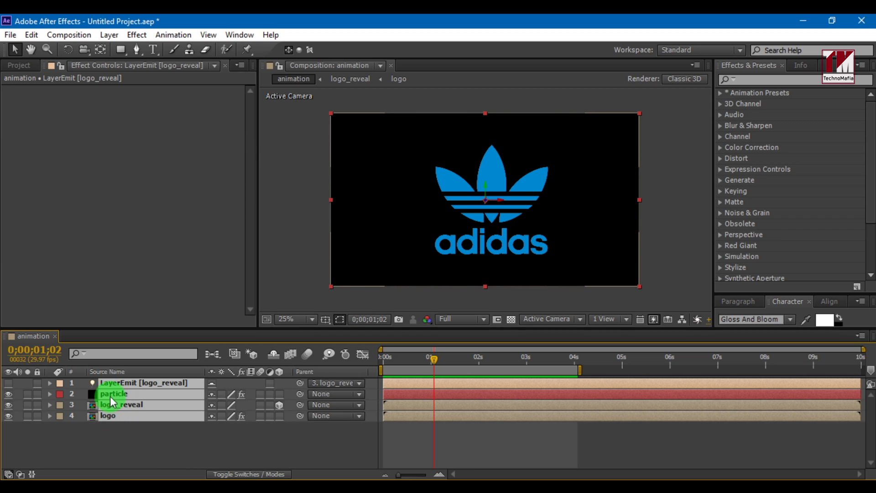
pyautogui.rightClick(110, 394)
pyautogui.click(121, 401)
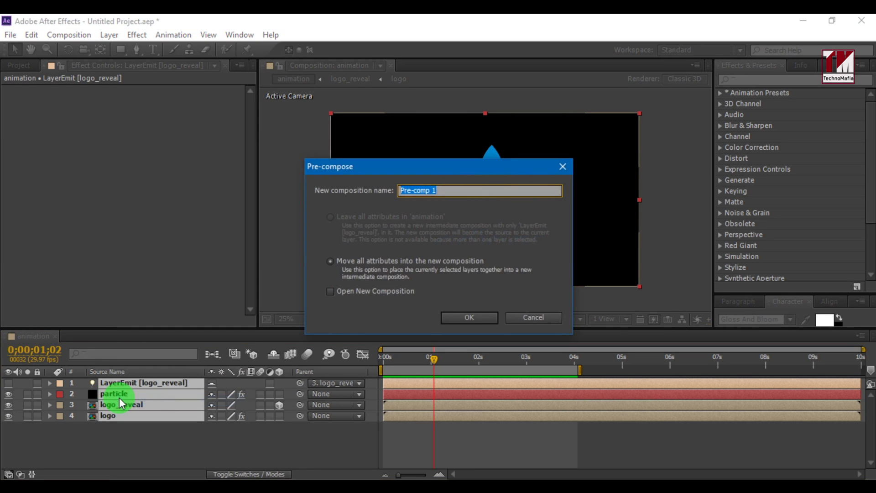
pyautogui.write('final')
pyautogui.press('Return')
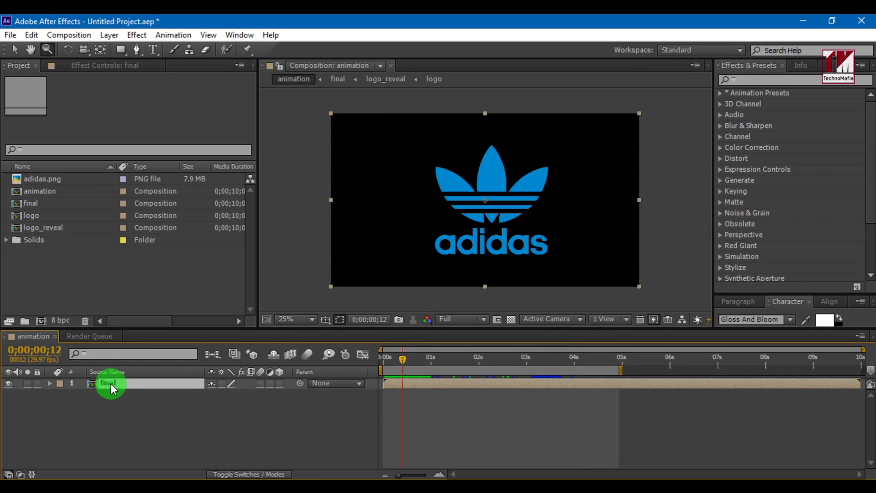
# Step: Duplicate the final layer, extend the work area, and trim the top copy to end at 7 s
pyautogui.hotkey('ctrl', 'd')
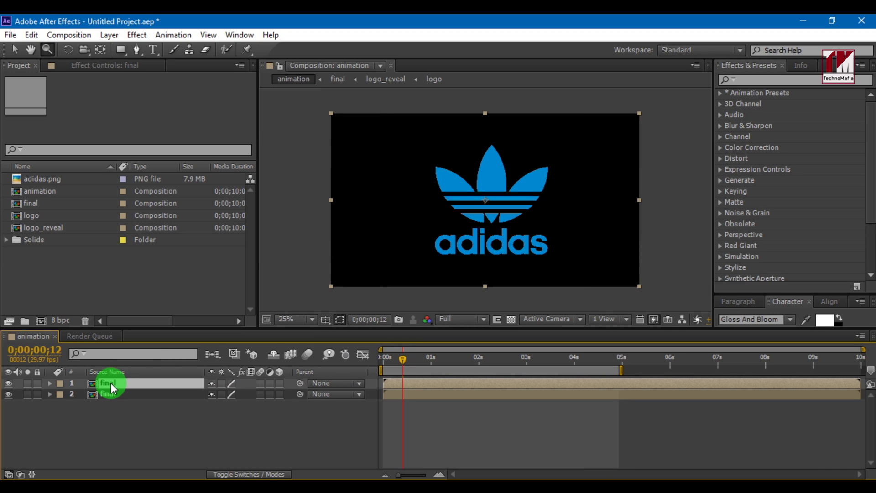
pyautogui.click(389, 410)
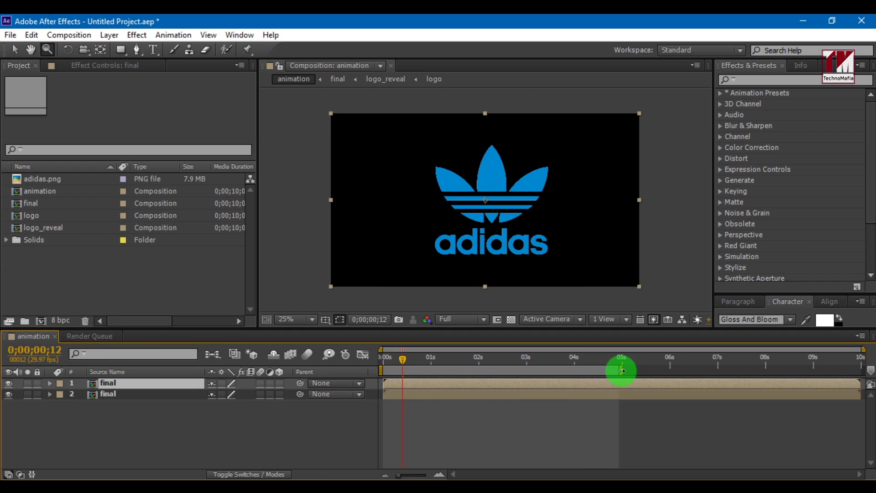
pyautogui.moveTo(620, 369); pyautogui.dragTo(719, 368)
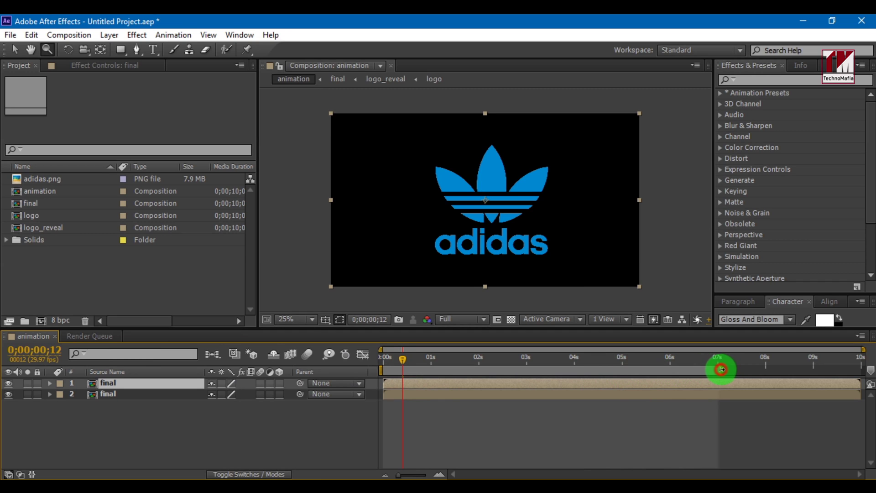
pyautogui.click(446, 360)
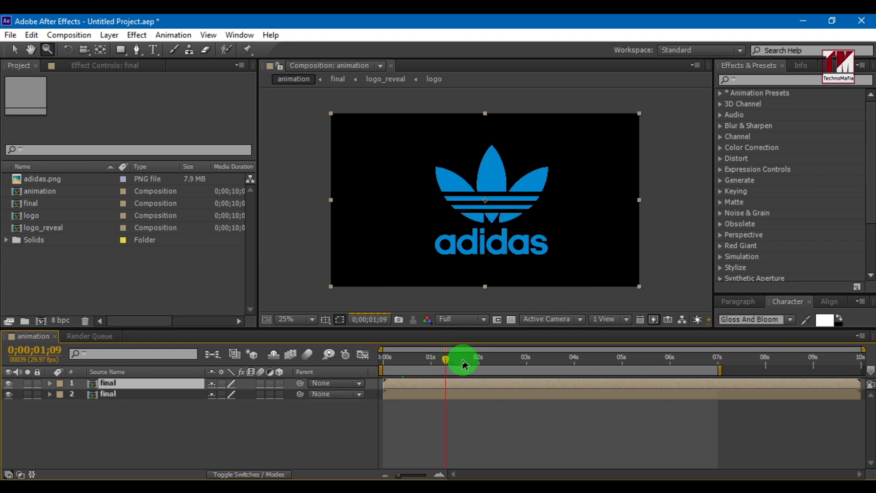
pyautogui.moveTo(860, 384); pyautogui.dragTo(720, 384)
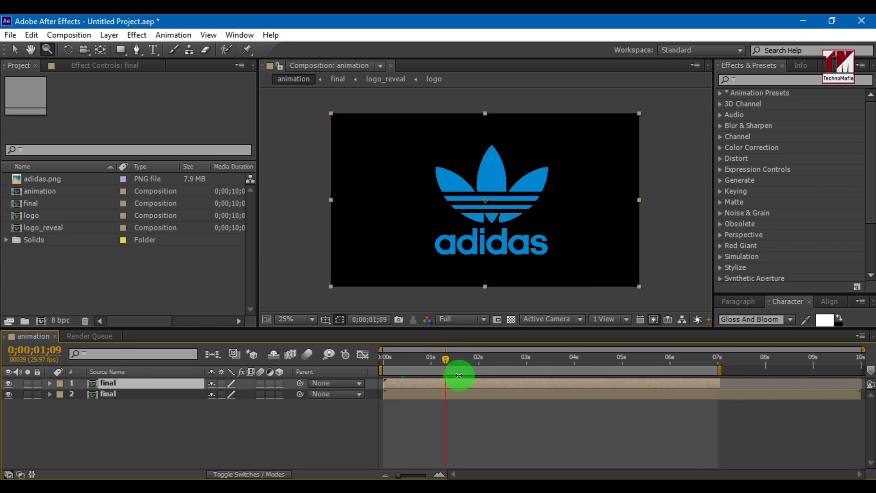
# Step: Slide the top final layer so it starts at 2;15
pyautogui.click(806, 382)
pyautogui.click(656, 382)
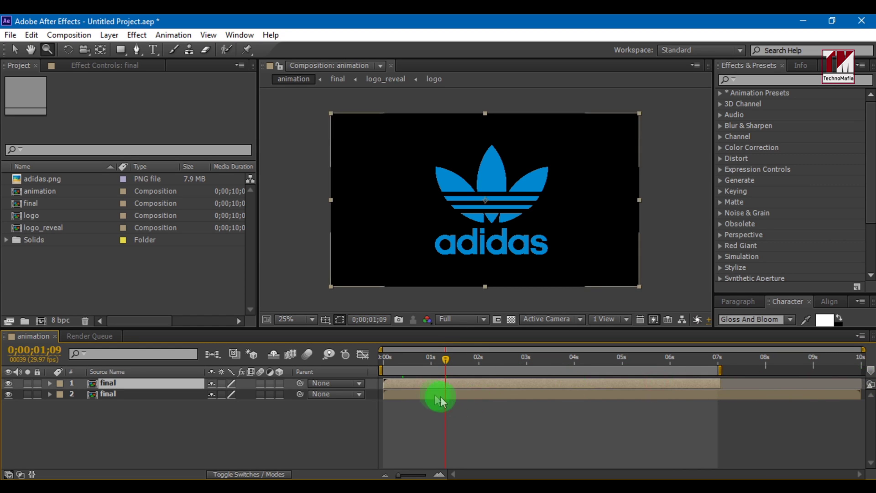
pyautogui.click(479, 361)
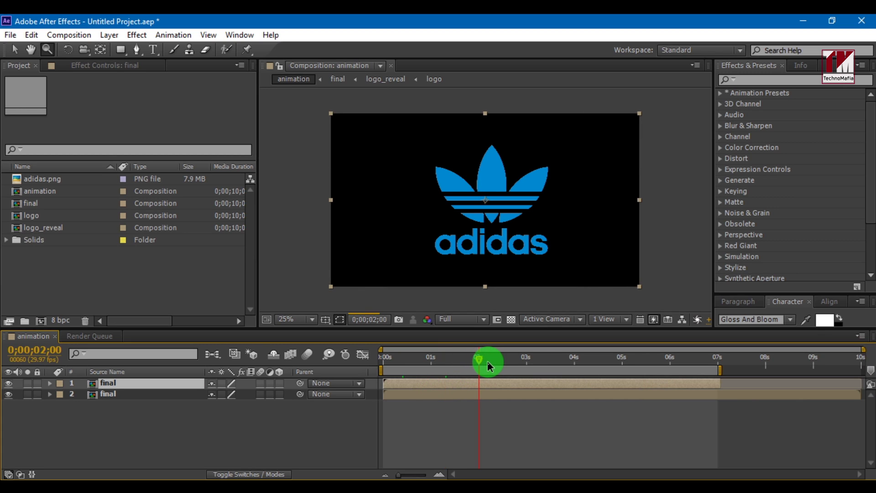
pyautogui.click(503, 360)
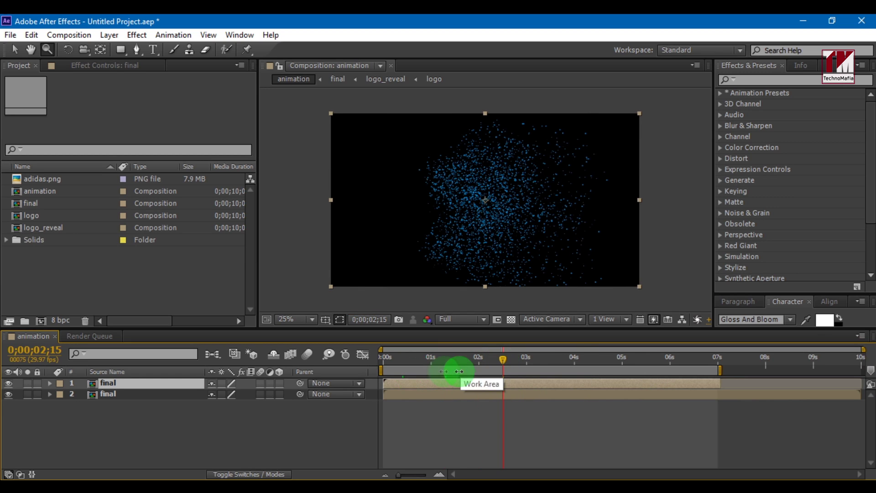
pyautogui.moveTo(387, 384); pyautogui.dragTo(541, 384)
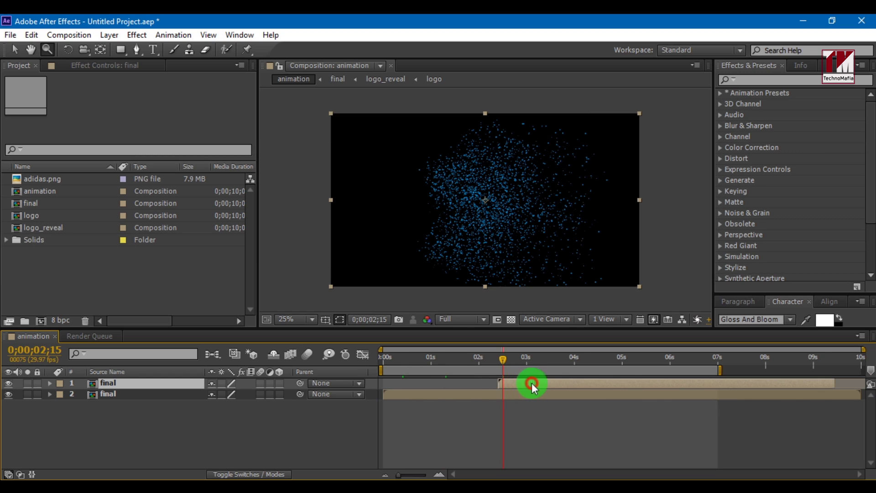
# Step: Scrub through the logo dispersal and nudge the top final layer's timing slightly
pyautogui.click(573, 361)
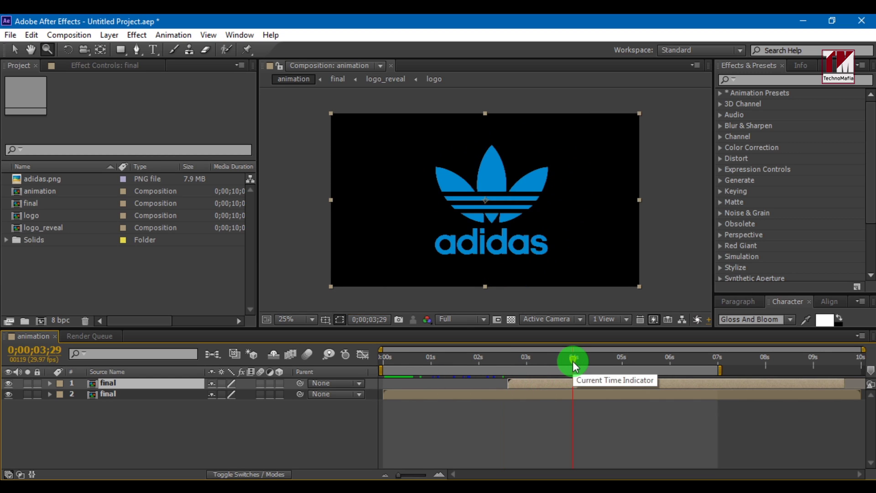
pyautogui.moveTo(573, 360); pyautogui.dragTo(605, 360)
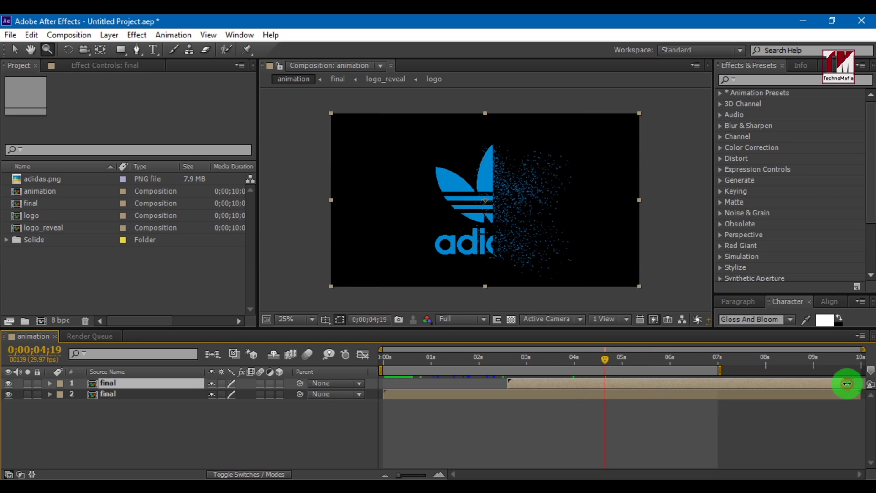
pyautogui.click(678, 358)
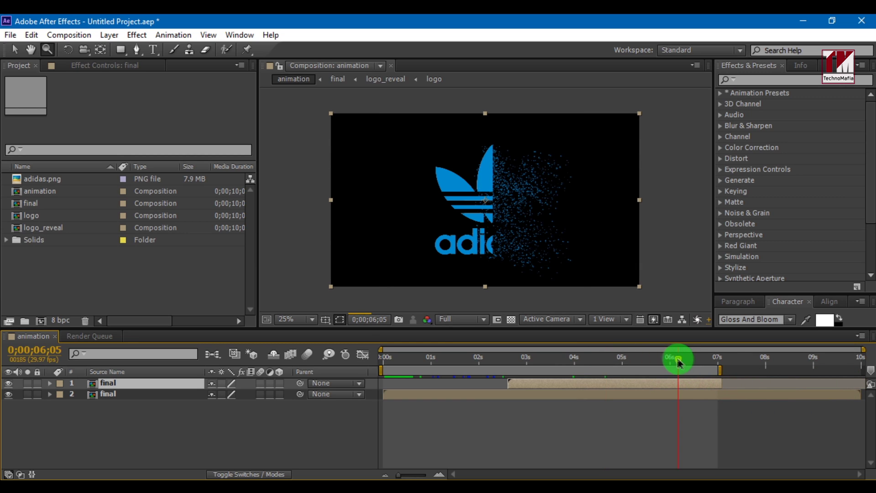
pyautogui.moveTo(664, 360); pyautogui.dragTo(657, 361)
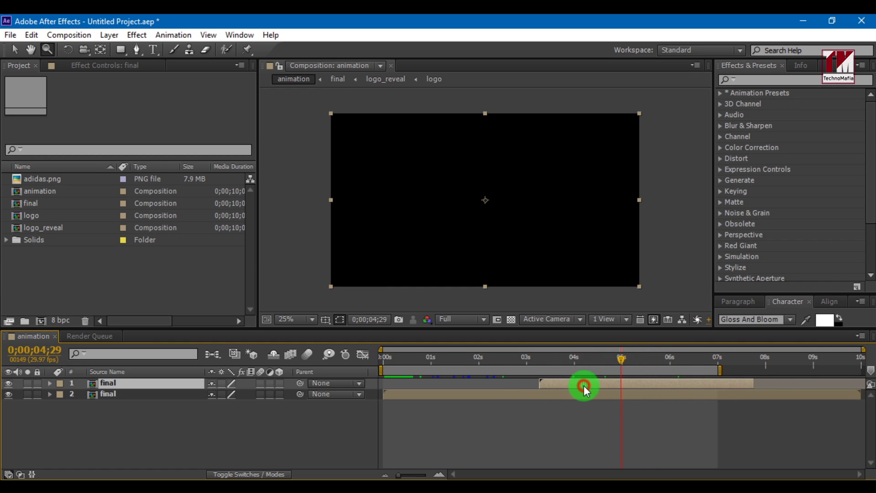
pyautogui.moveTo(551, 384); pyautogui.dragTo(588, 384)
pyautogui.click(653, 360)
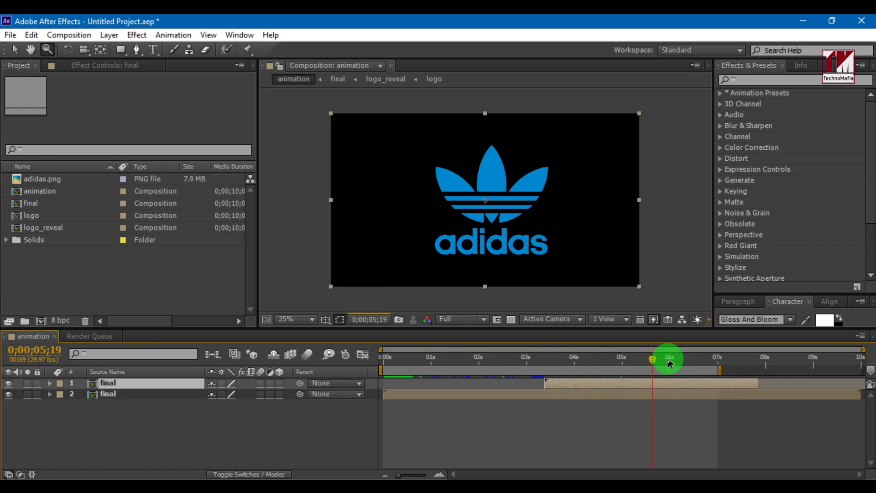
pyautogui.moveTo(662, 383); pyautogui.dragTo(652, 383)
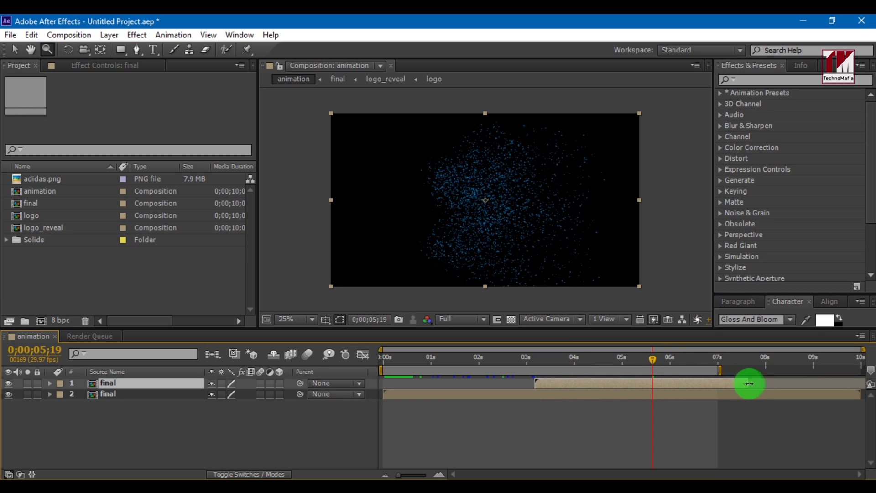
# Step: Time-reverse the lower final layer
pyautogui.click(467, 393)
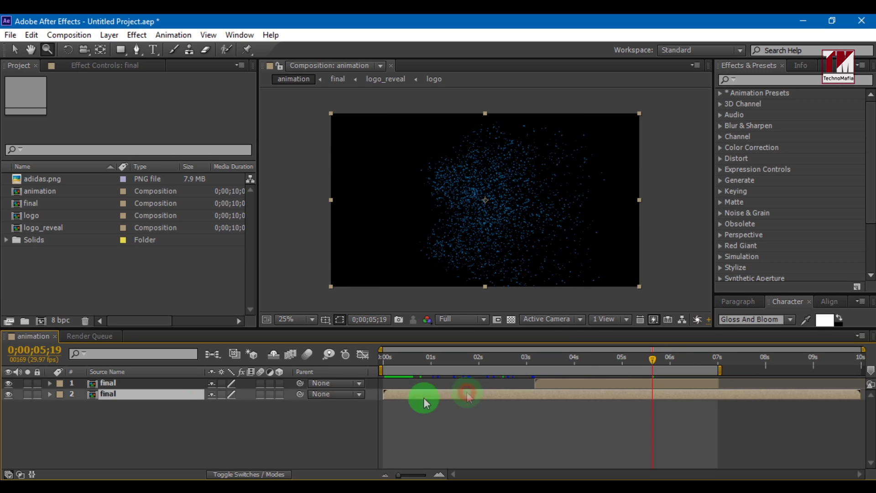
pyautogui.rightClick(161, 396)
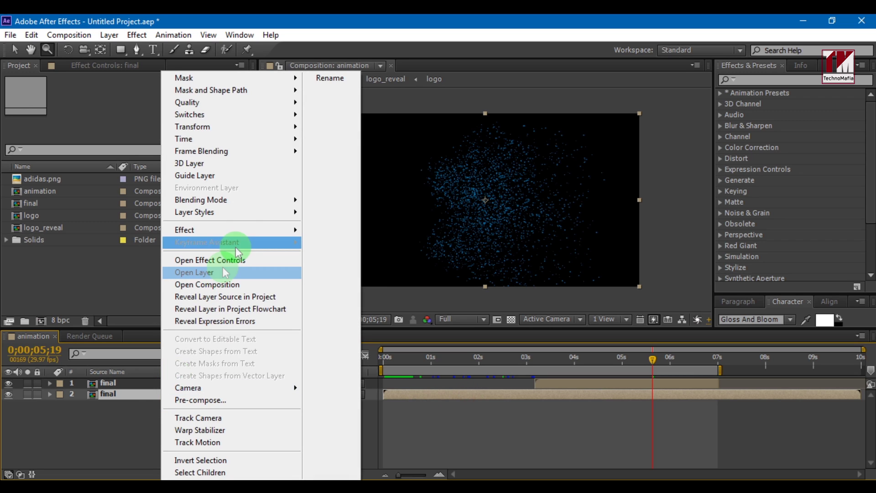
pyautogui.moveTo(220, 141)
pyautogui.click(344, 154)
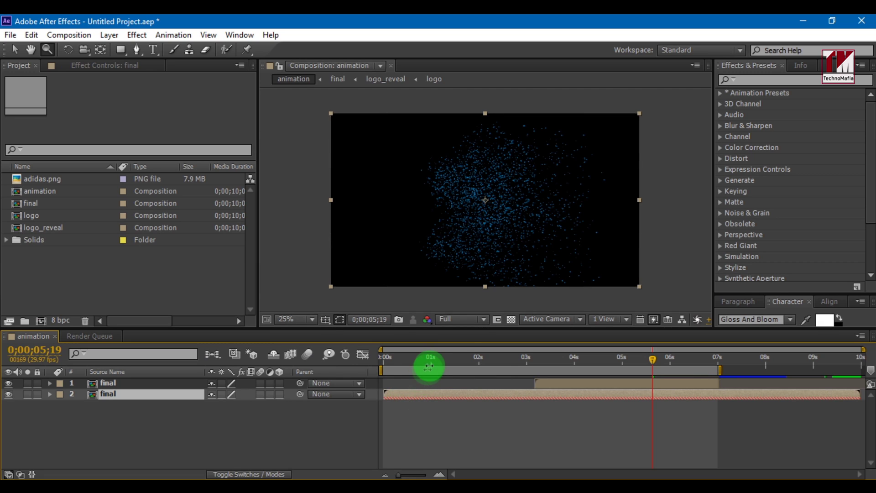
# Step: Trim the end of the reversed layer to around 5.3 s
pyautogui.moveTo(432, 359); pyautogui.dragTo(446, 358)
pyautogui.moveTo(388, 394)
pyautogui.mouseDown()
pyautogui.moveTo(507, 394)
pyautogui.moveTo(406, 406)
pyautogui.mouseUp()
pyautogui.moveTo(450, 360)
pyautogui.mouseDown()
pyautogui.moveTo(472, 367)
pyautogui.moveTo(490, 360)
pyautogui.mouseUp()
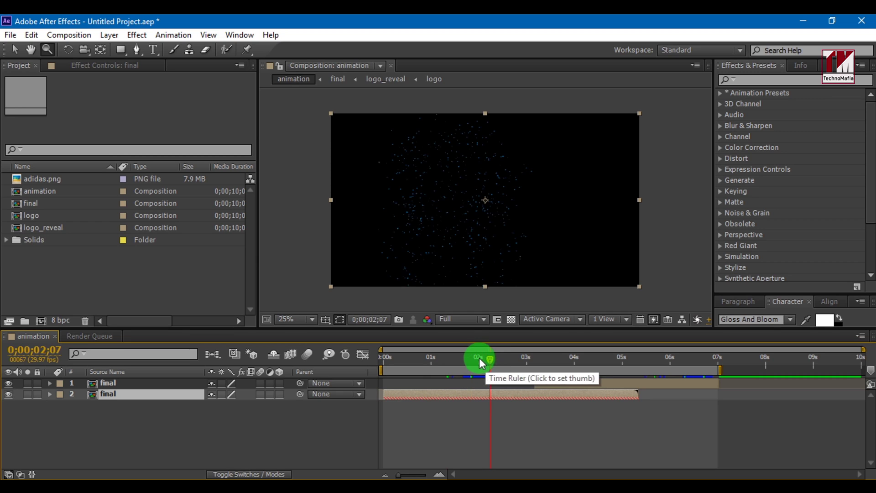
# Step: Trim the reversed layer to end where the top copy begins (~3.4 s), then preview from the start
pyautogui.click(479, 360)
pyautogui.moveTo(385, 395)
pyautogui.mouseDown()
pyautogui.moveTo(491, 394)
pyautogui.moveTo(397, 397)
pyautogui.mouseUp()
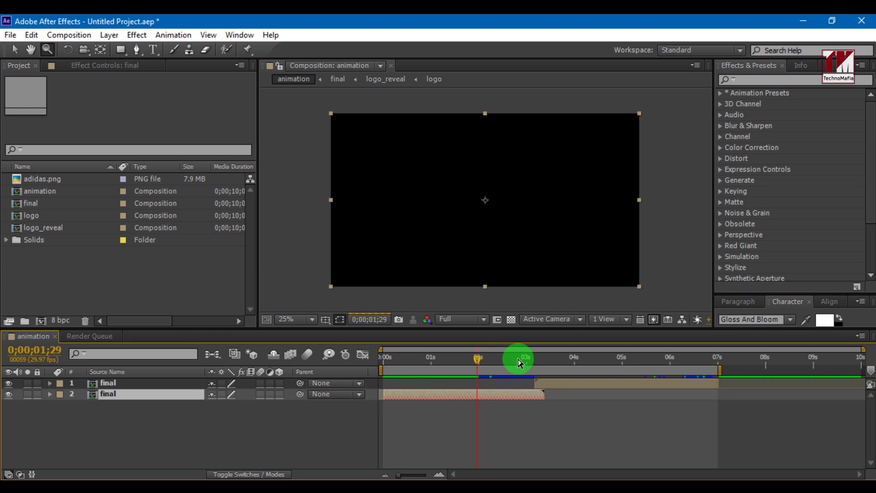
pyautogui.moveTo(519, 359); pyautogui.dragTo(551, 357)
pyautogui.click(386, 360)
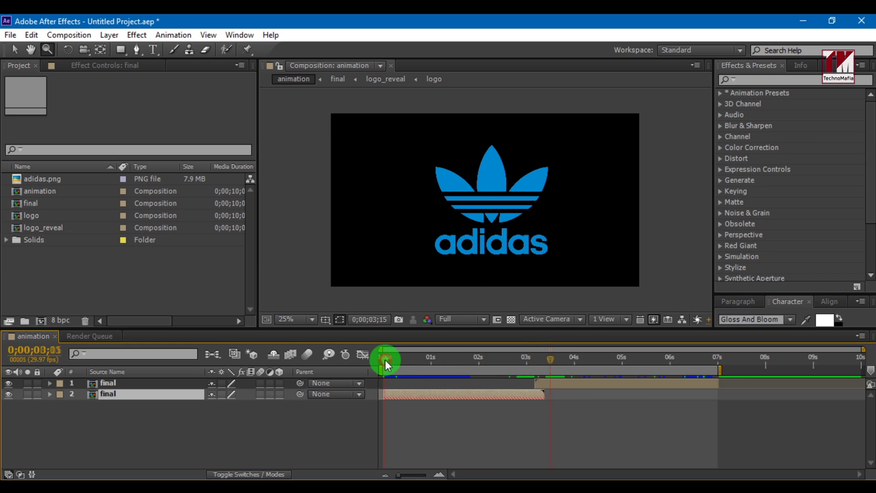
pyautogui.press('space')
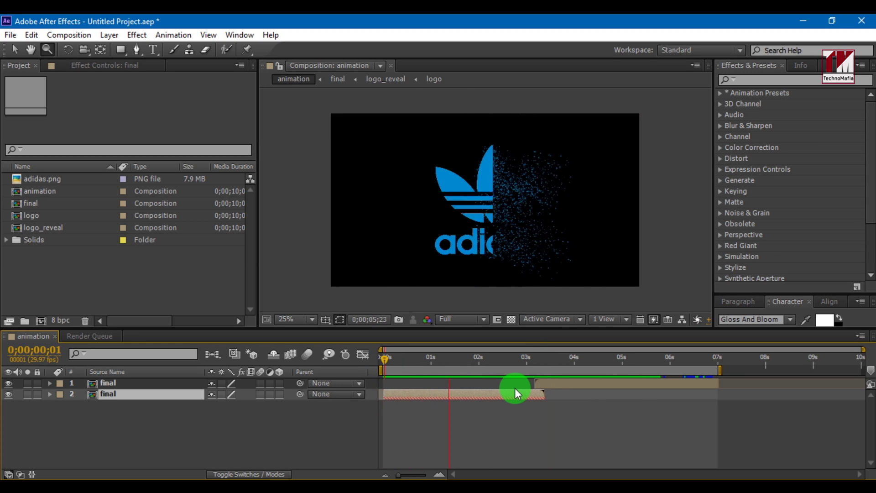